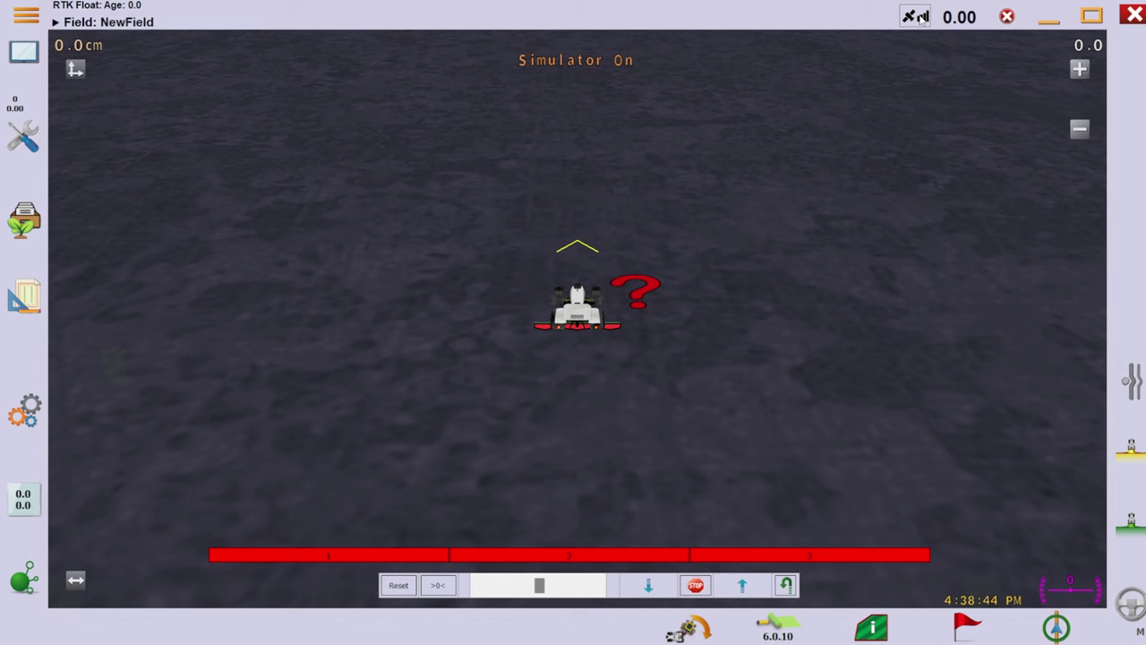
View the speed indicator help and the detailed GPS data readout, then close both.
{"action": "left_click", "coordinate": [921, 16]}
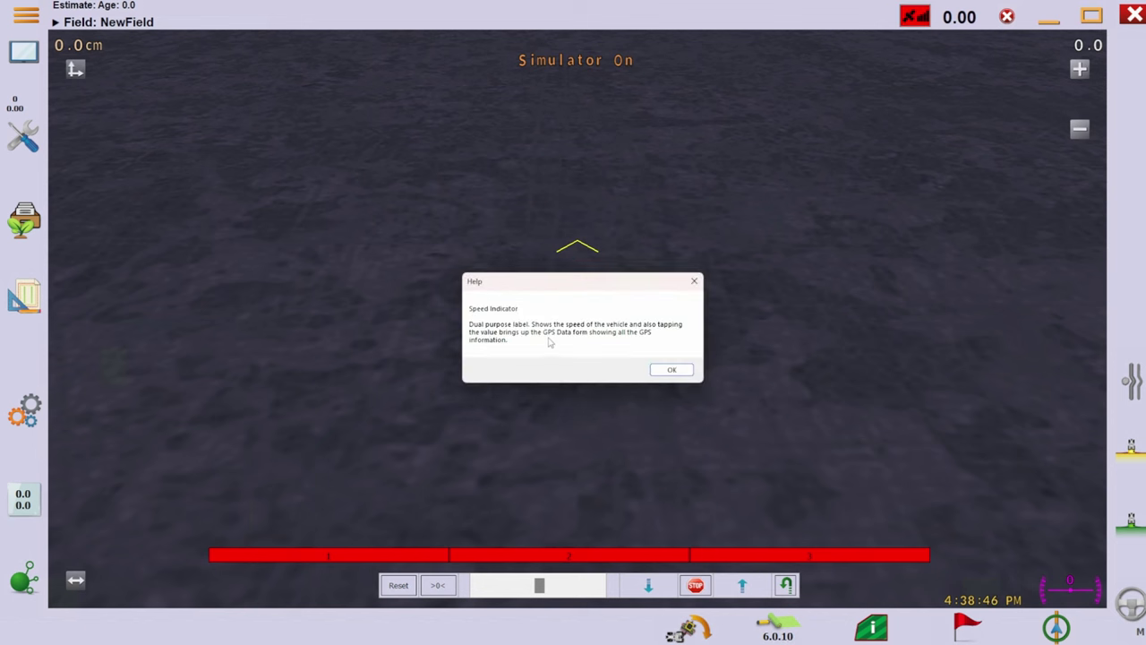
{"action": "left_click", "coordinate": [674, 369]}
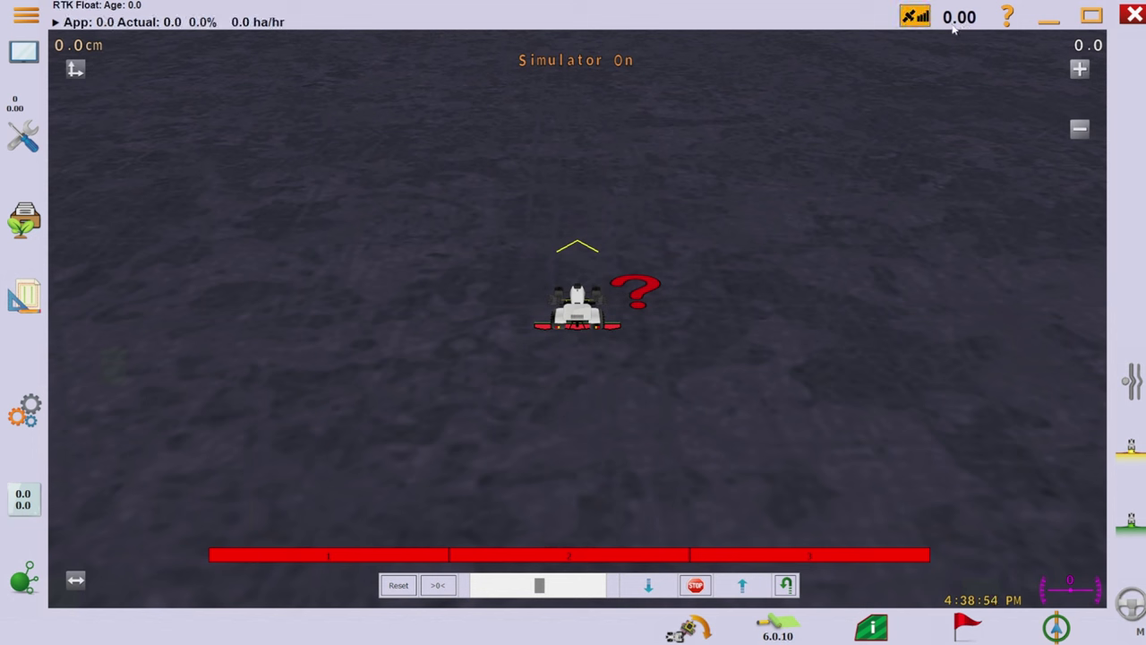
{"action": "left_click", "coordinate": [916, 16]}
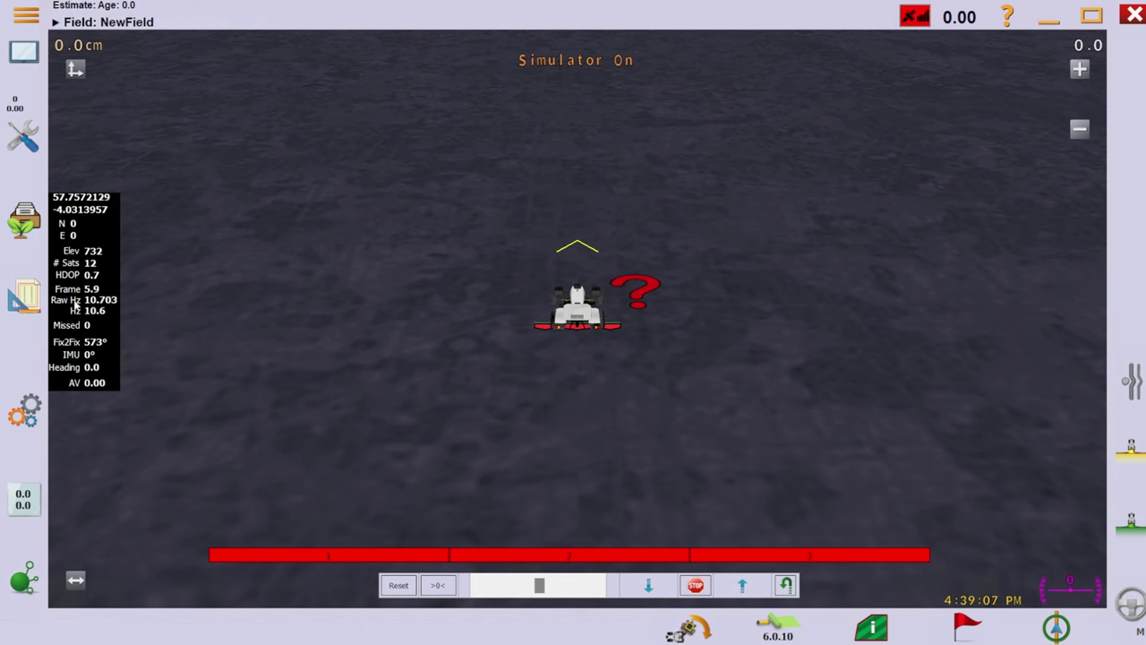
{"action": "left_click", "coordinate": [917, 16]}
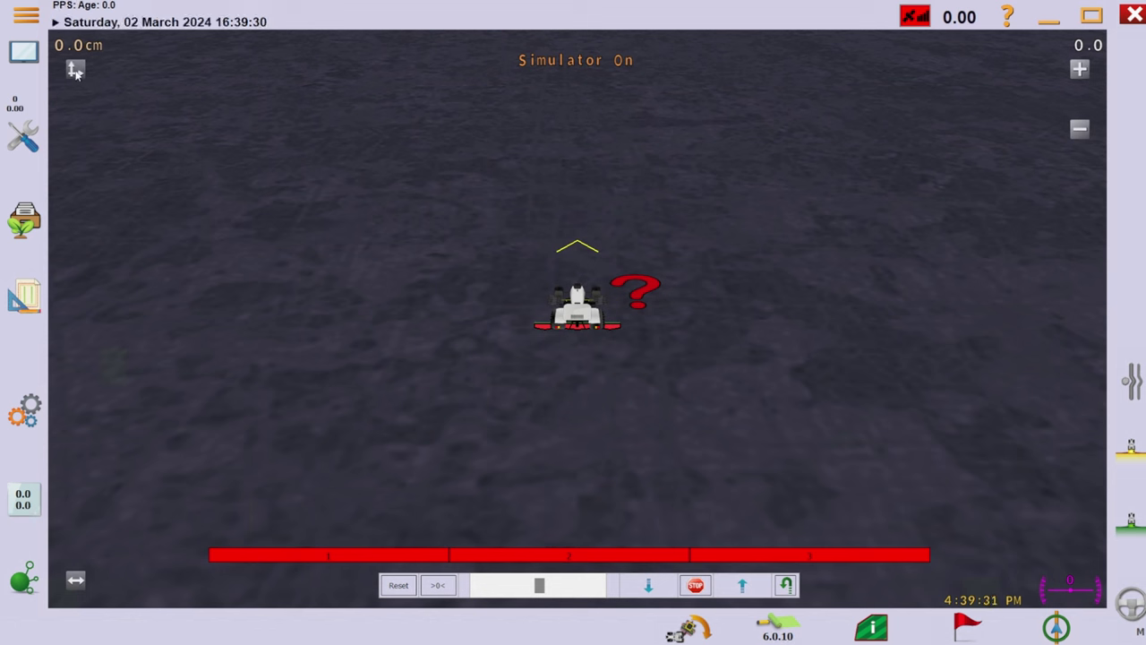
Nudge the vehicle position sideways both ways, then clear the offset and close the nudge controls.
{"action": "left_click", "coordinate": [77, 72]}
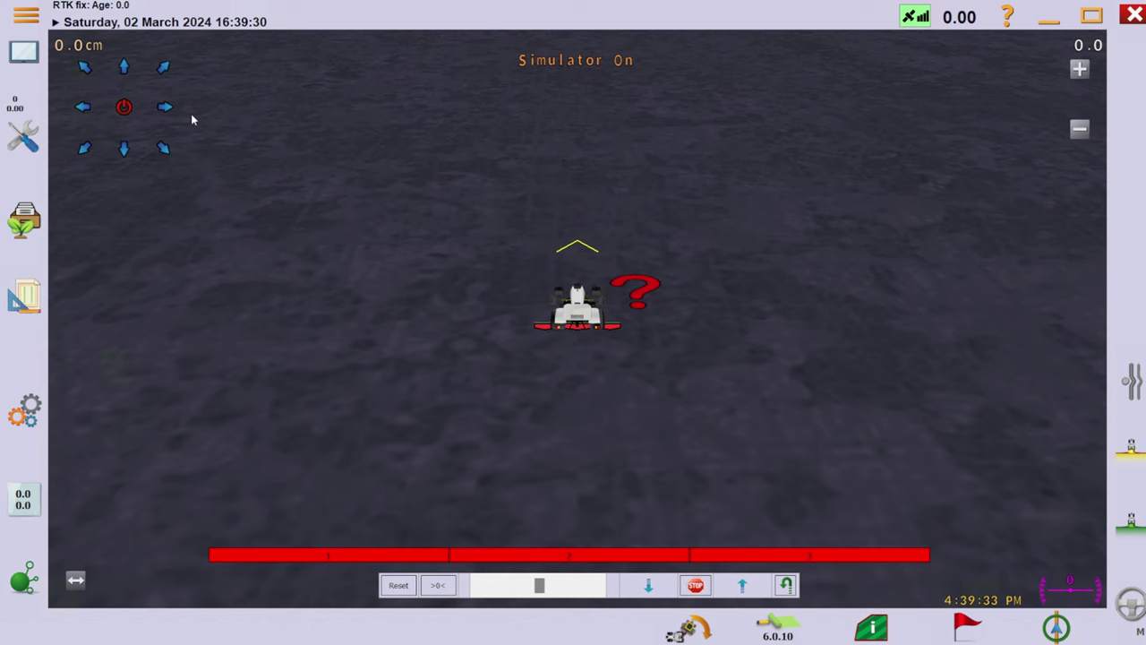
{"action": "left_click", "coordinate": [166, 114]}
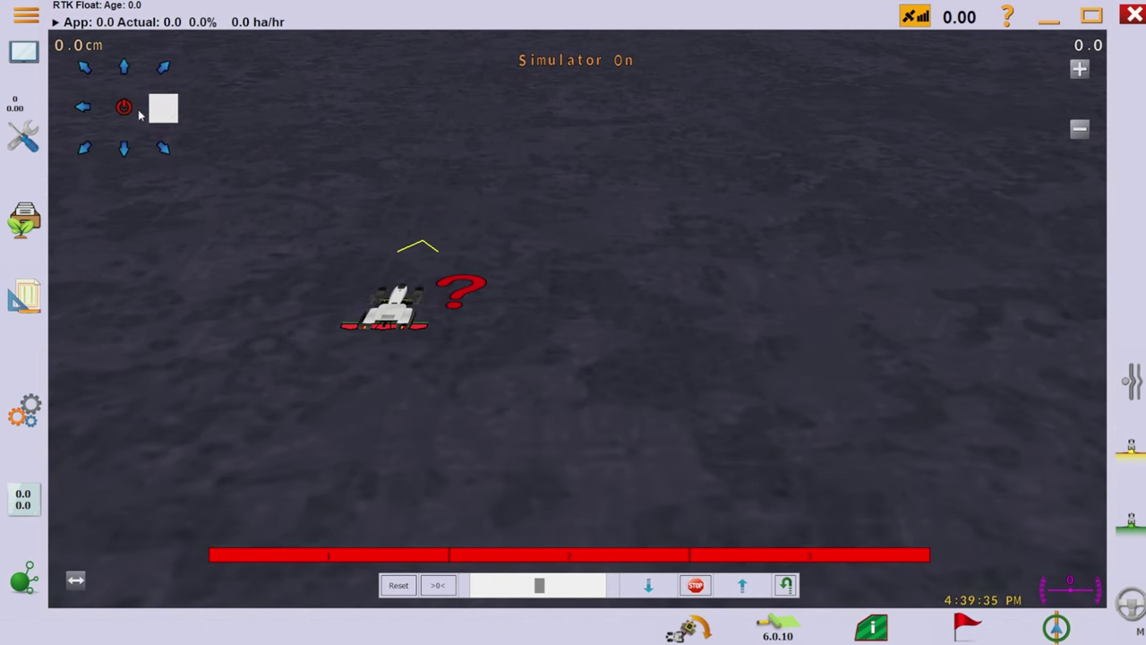
{"action": "left_click", "coordinate": [85, 108]}
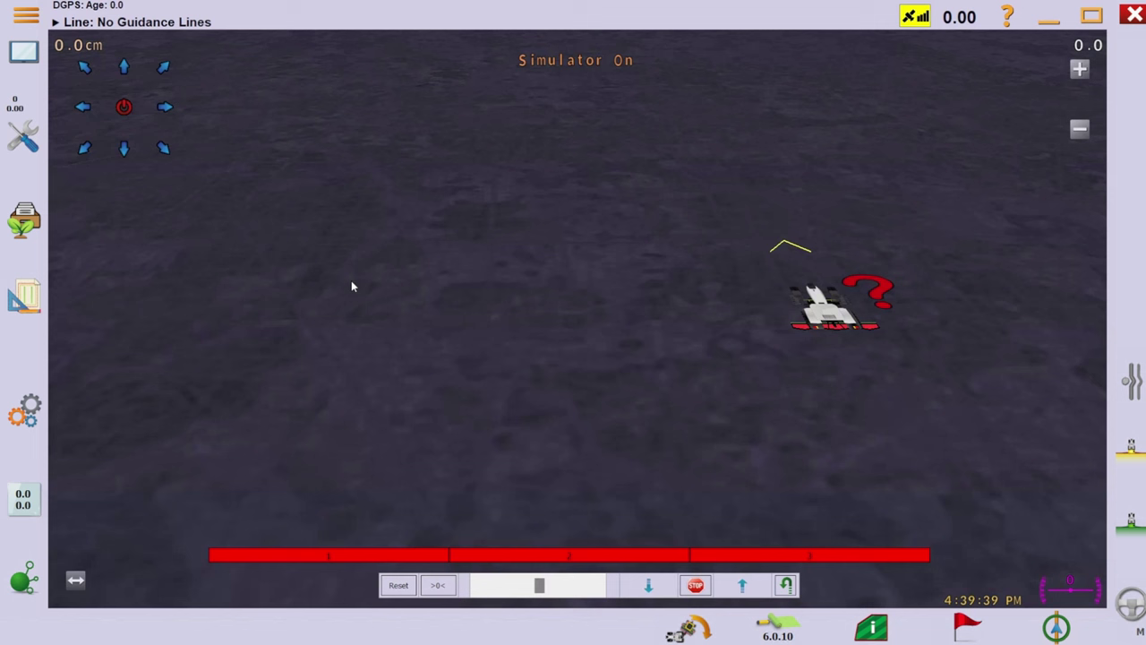
{"action": "left_click", "coordinate": [124, 107]}
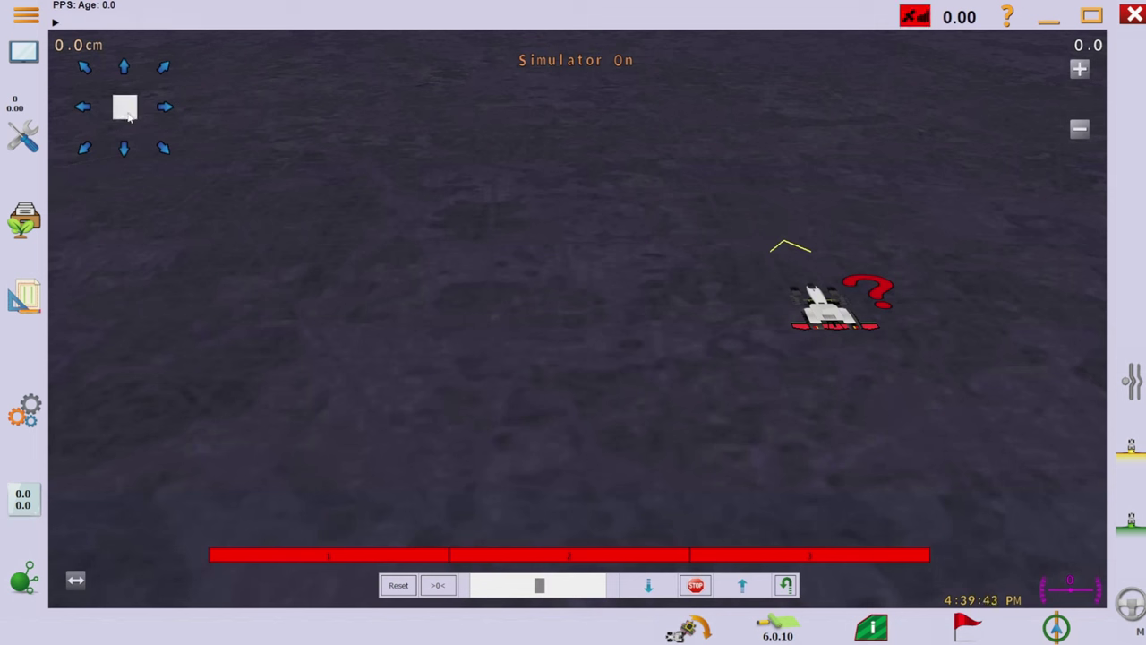
{"action": "left_click", "coordinate": [127, 110]}
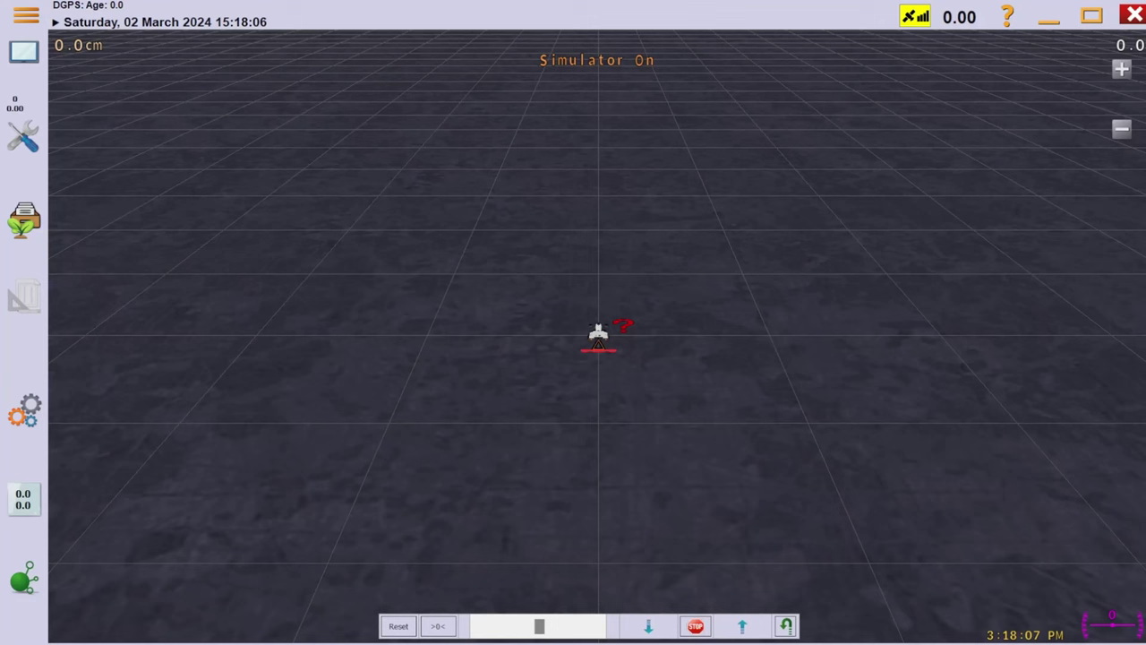
Tilt the camera up and back down, then switch to a flat 2D view and back to 3D.
{"action": "left_click", "coordinate": [24, 52]}
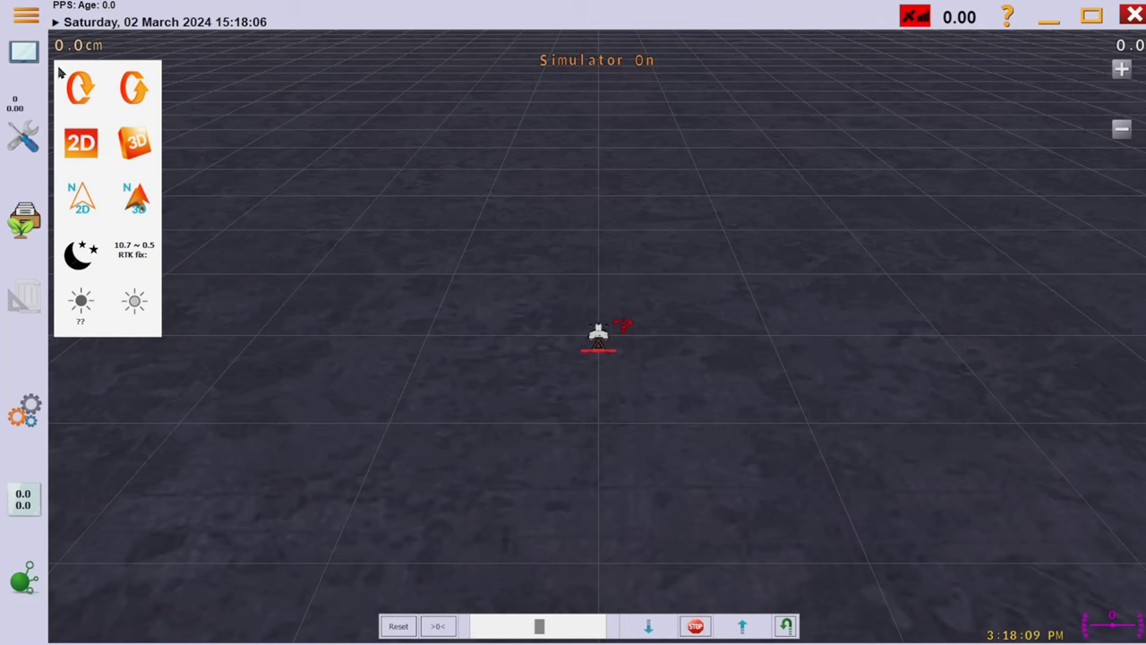
{"action": "left_click", "coordinate": [80, 94]}
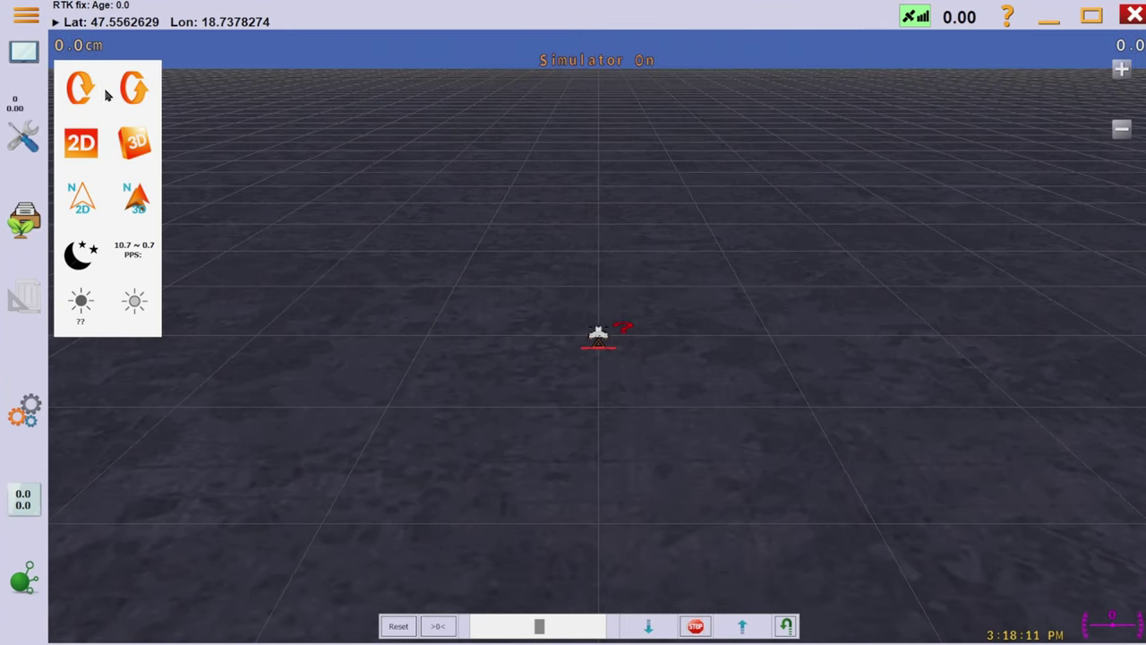
{"action": "left_click", "coordinate": [132, 94]}
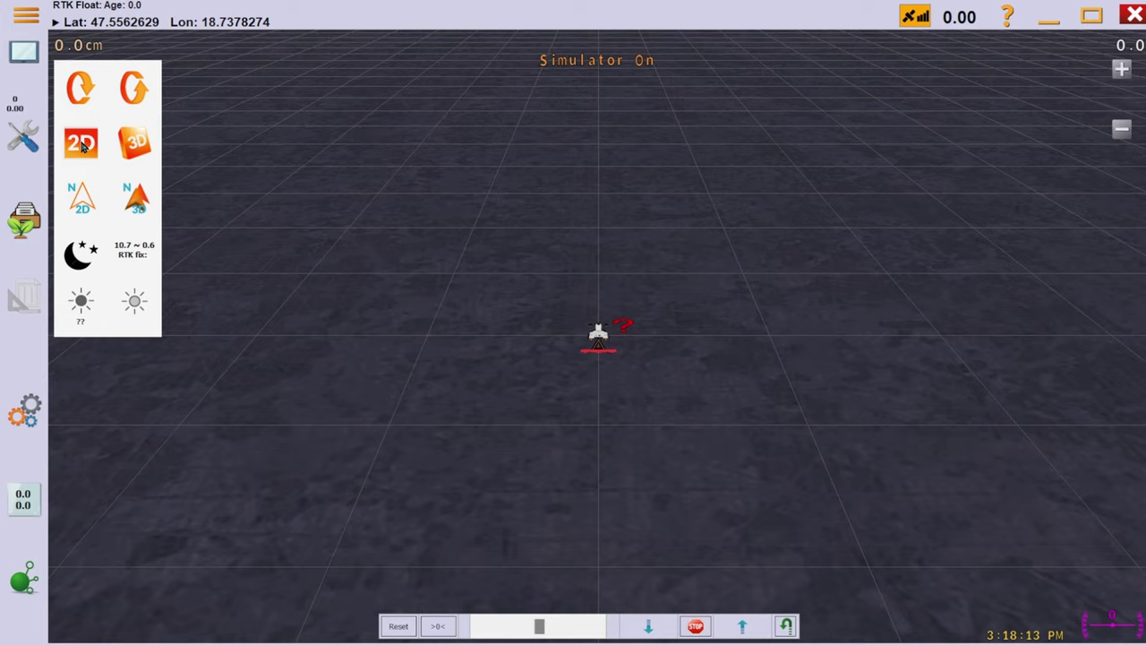
{"action": "left_click", "coordinate": [81, 146]}
{"action": "left_click", "coordinate": [134, 145]}
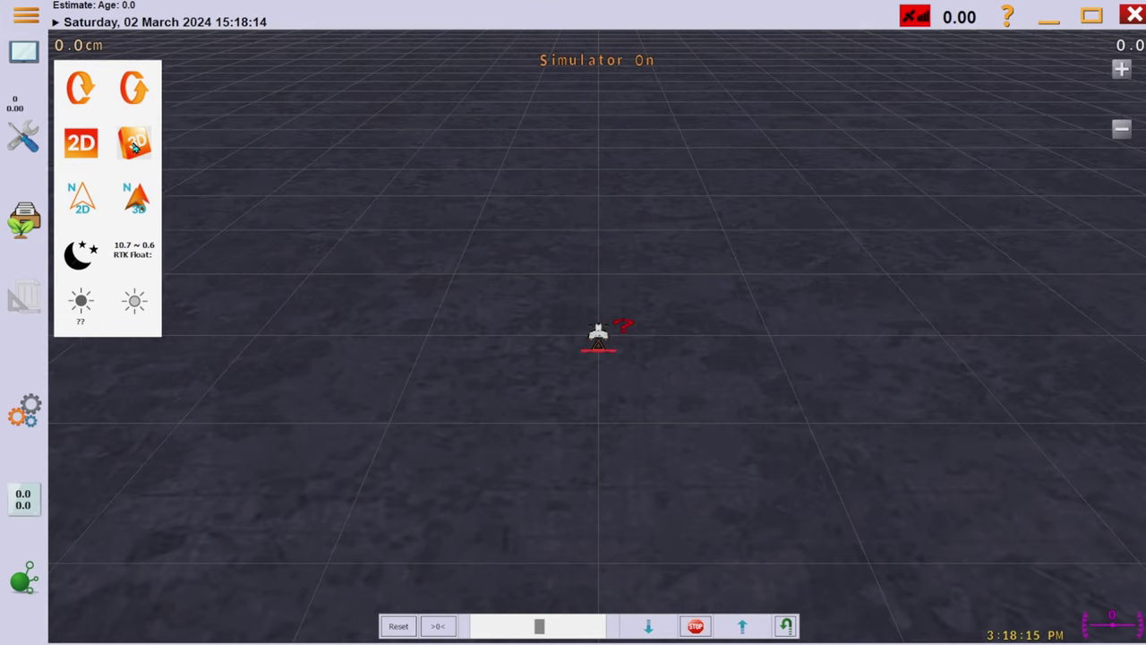
Switch the display to night colours, then back to day colours.
{"action": "left_click", "coordinate": [25, 55]}
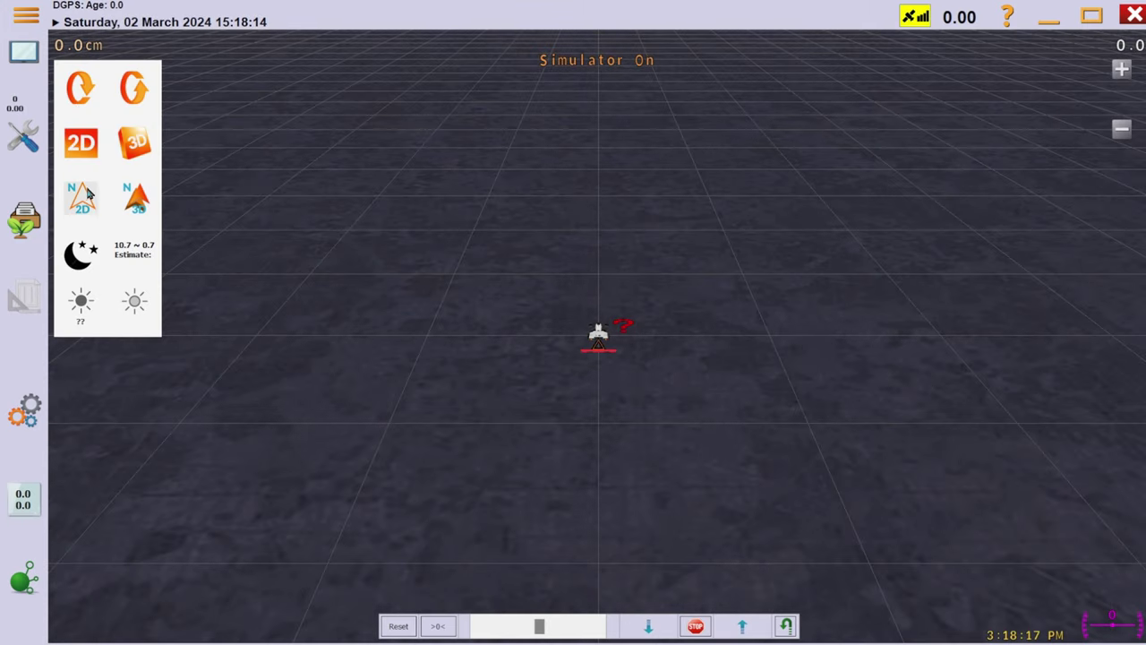
{"action": "left_click", "coordinate": [83, 257]}
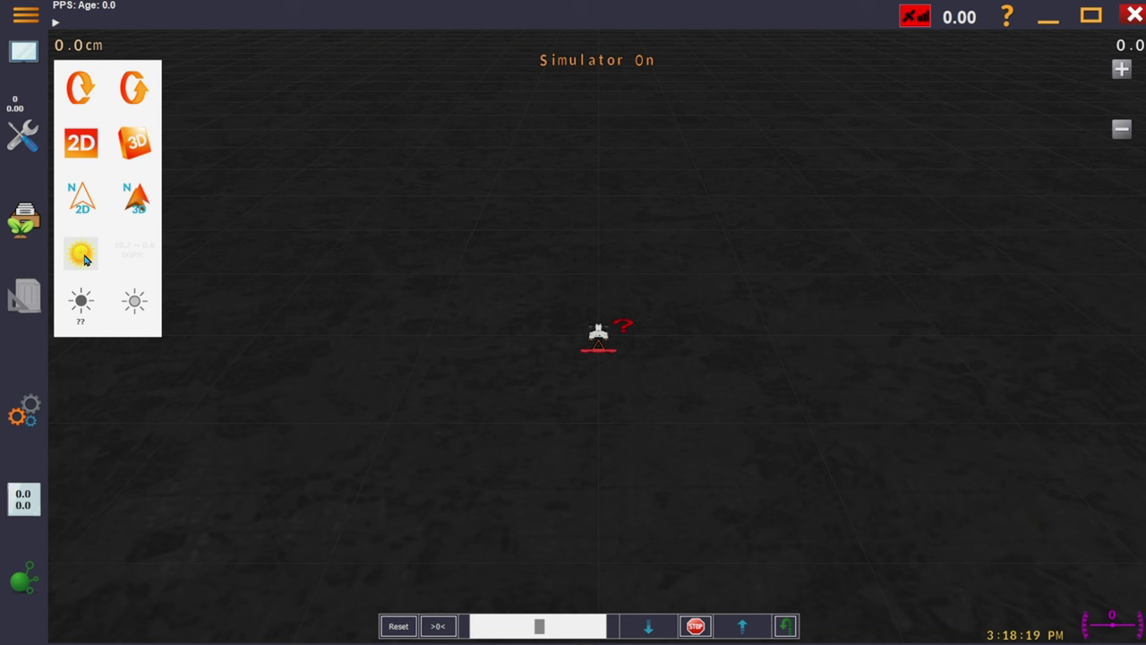
{"action": "left_click", "coordinate": [24, 56]}
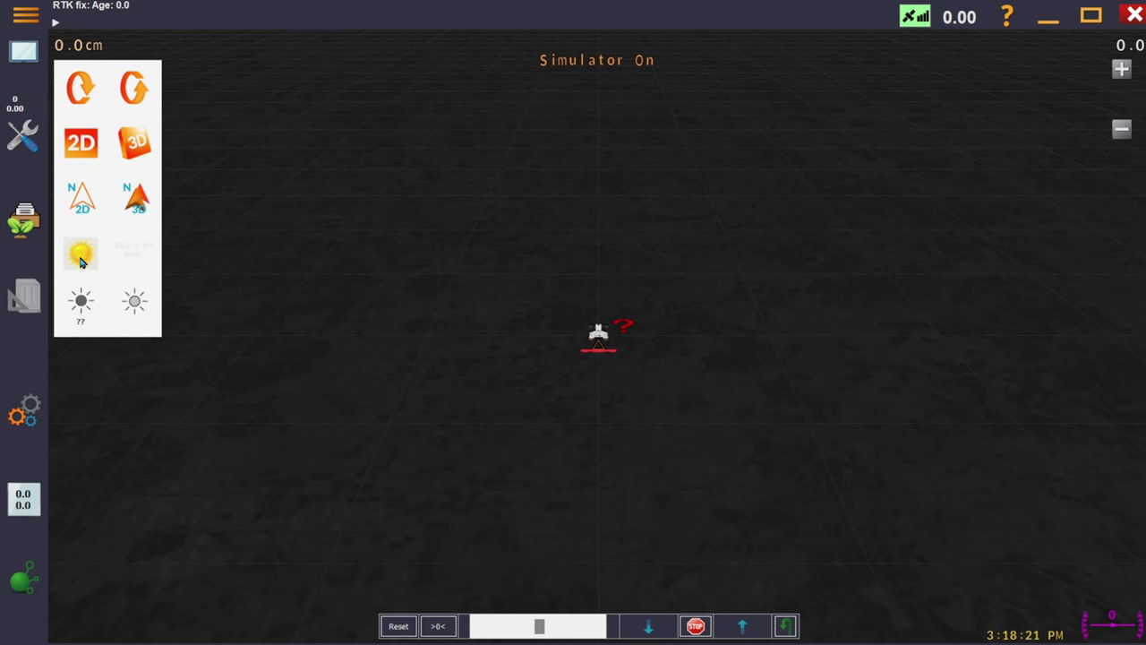
{"action": "left_click", "coordinate": [80, 258]}
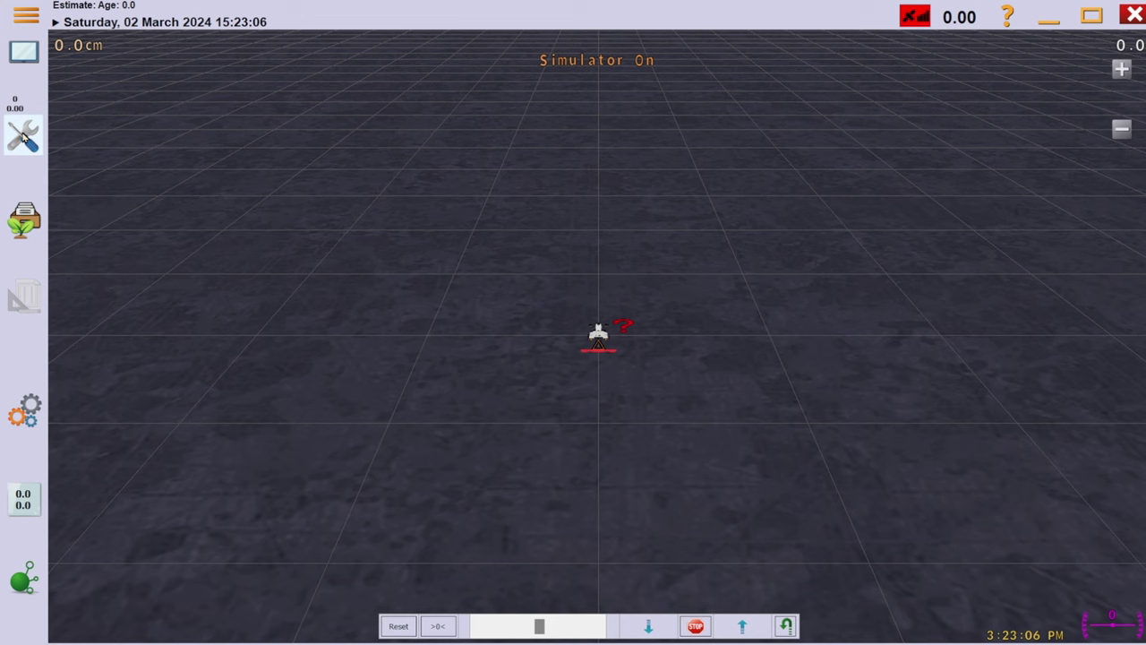
Use the Field button in the Wizards and Charts tools list to reach Start New Field.
{"action": "left_click", "coordinate": [22, 136]}
{"action": "mouse_move", "coordinate": [130, 181]}
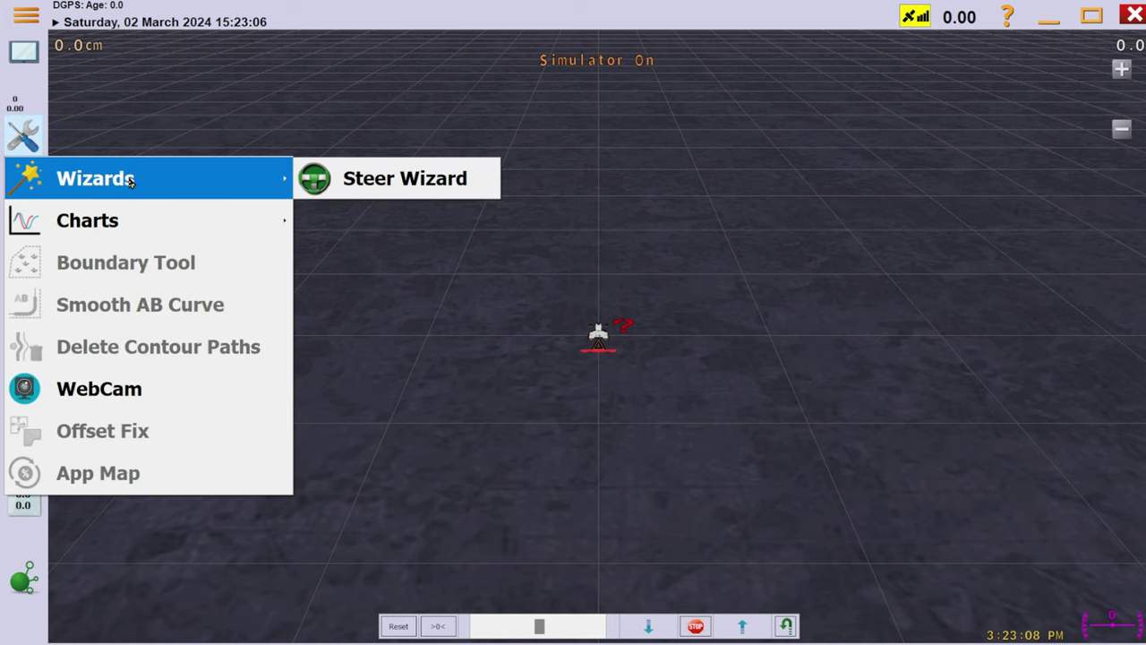
{"action": "mouse_move", "coordinate": [131, 224]}
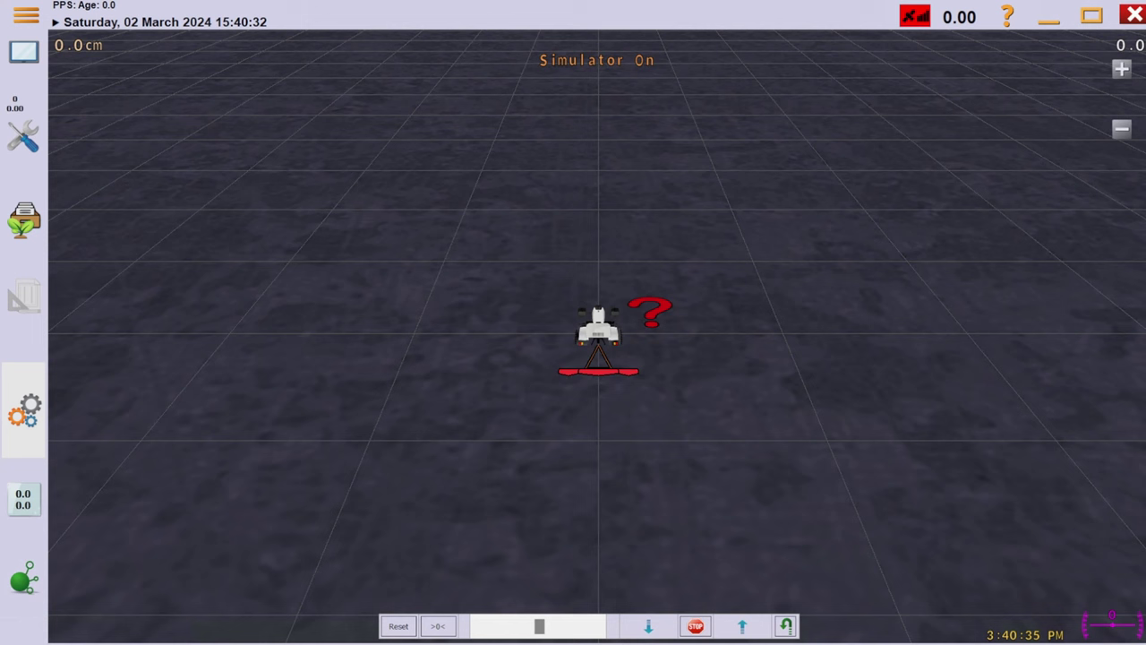
{"action": "left_click", "coordinate": [34, 226]}
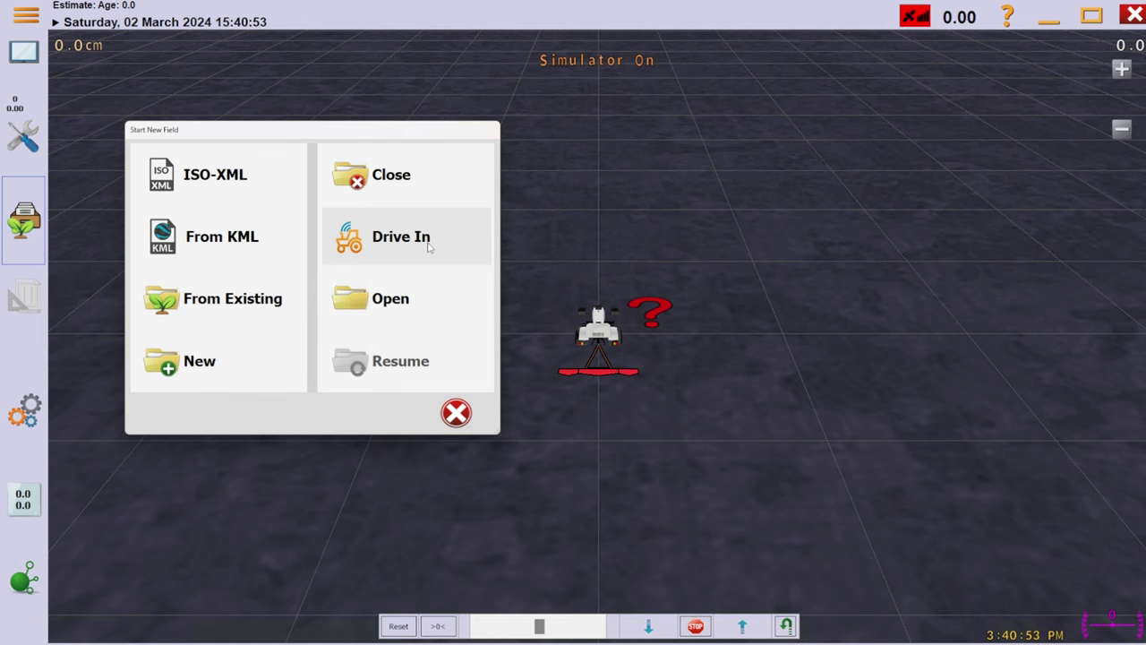
Pick a saved field from the Open list and load it with Use Selected.
{"action": "left_click", "coordinate": [404, 304]}
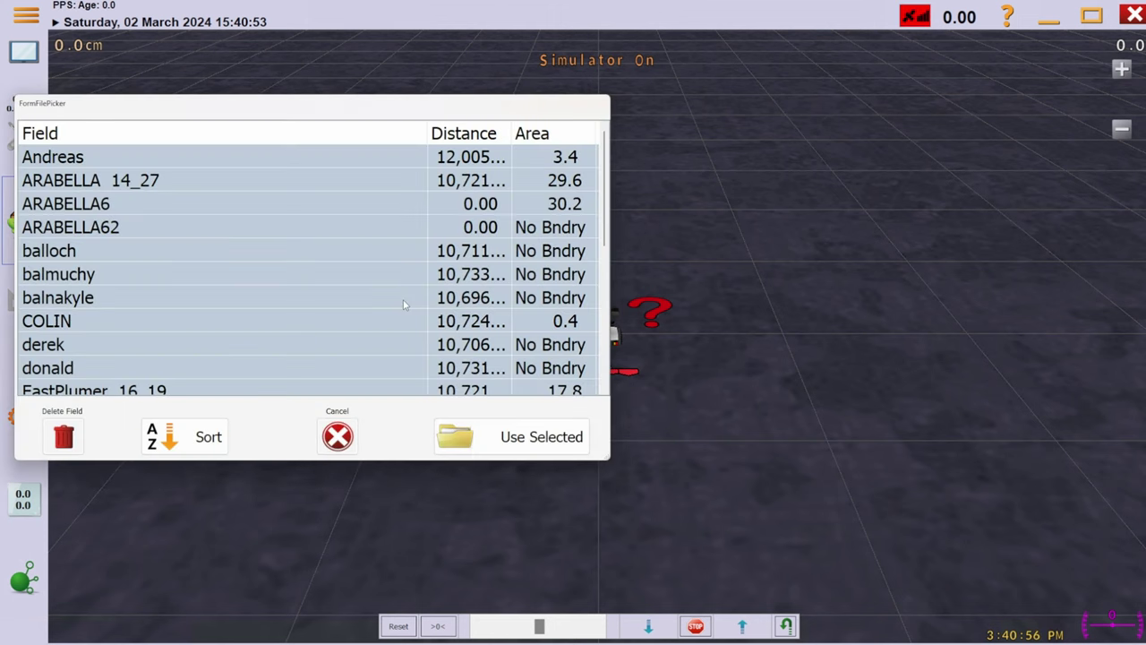
{"action": "left_click", "coordinate": [177, 184]}
{"action": "left_click", "coordinate": [520, 441]}
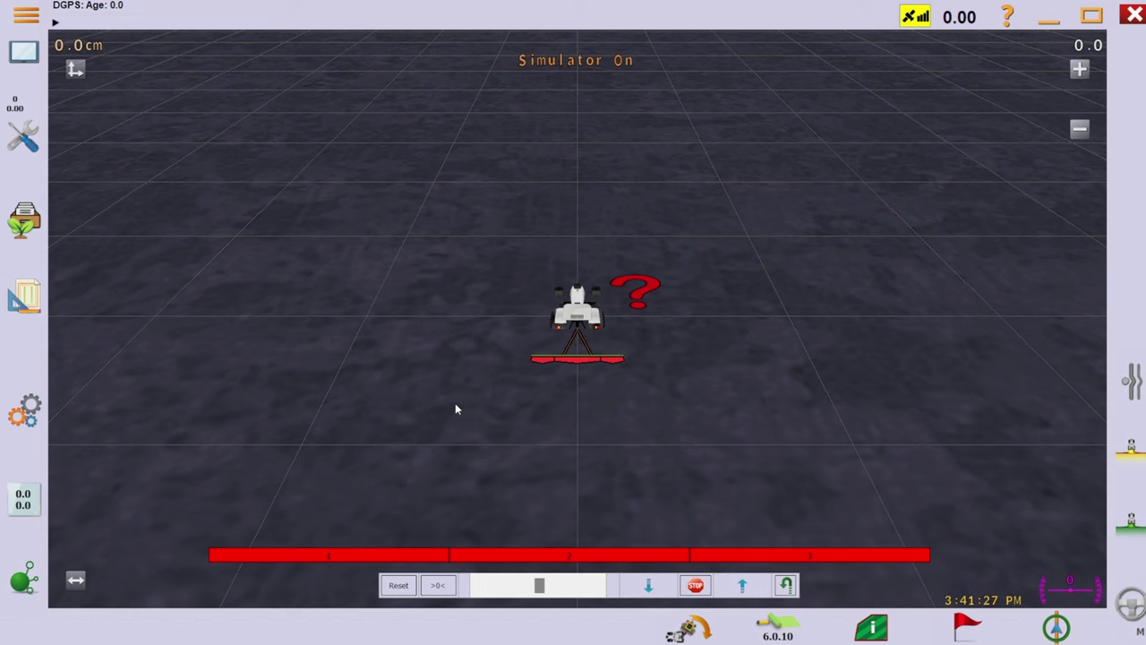
{"action": "left_click", "coordinate": [24, 301]}
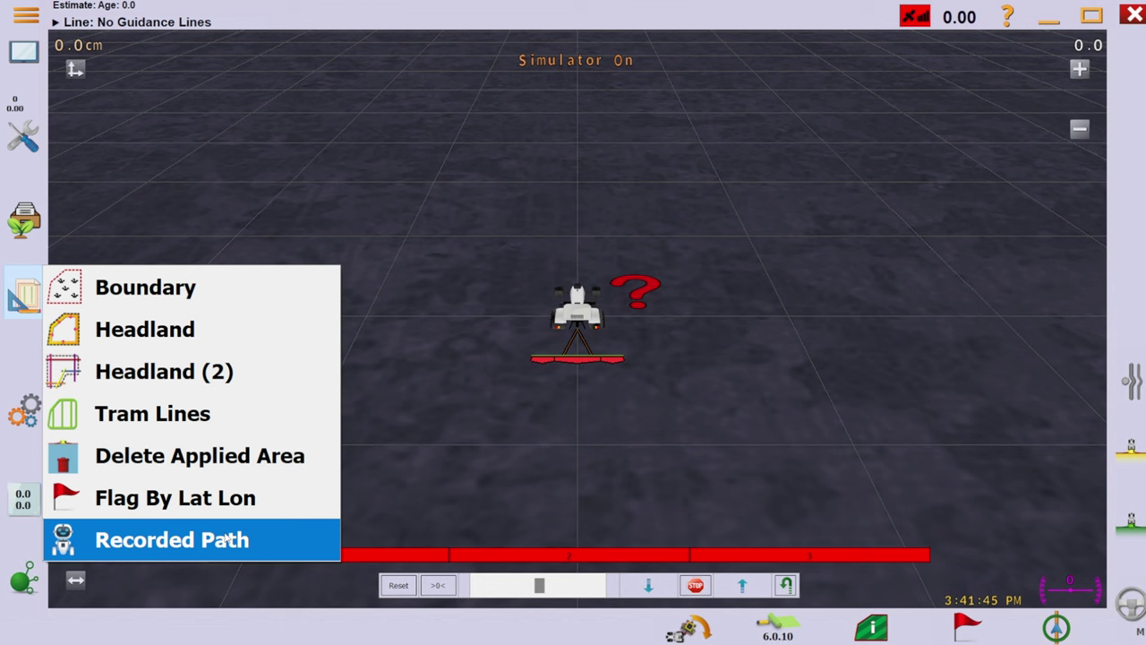
{"action": "left_click", "coordinate": [26, 358]}
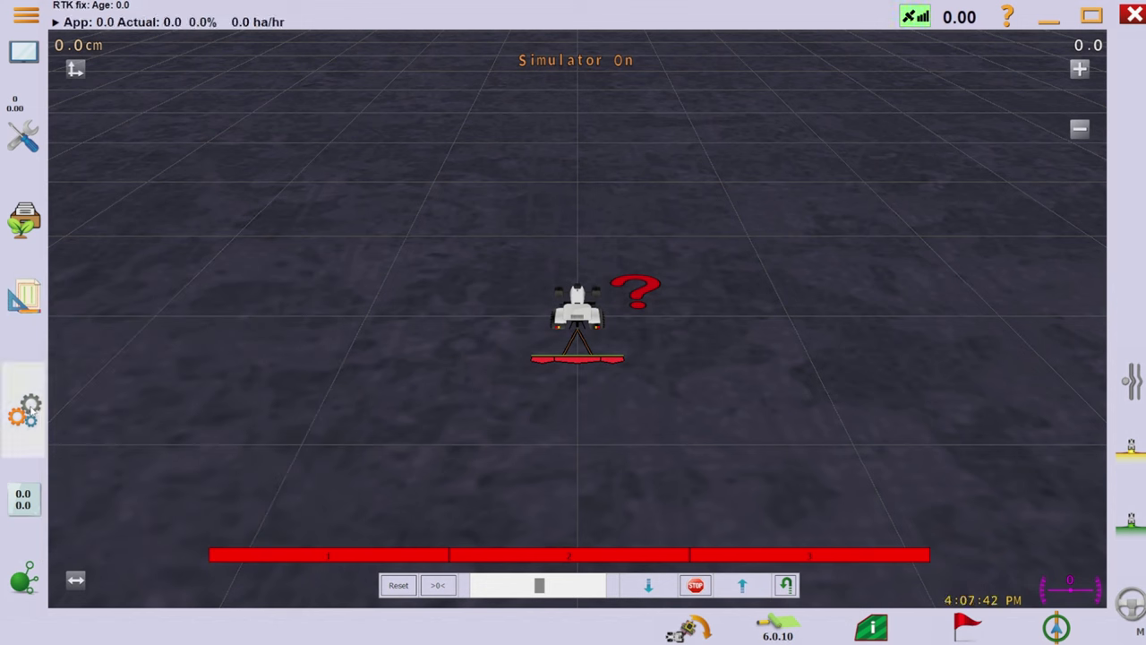
In vehicle type settings, try the combine, then select the articulated 4WD tractor.
{"action": "left_click", "coordinate": [27, 408]}
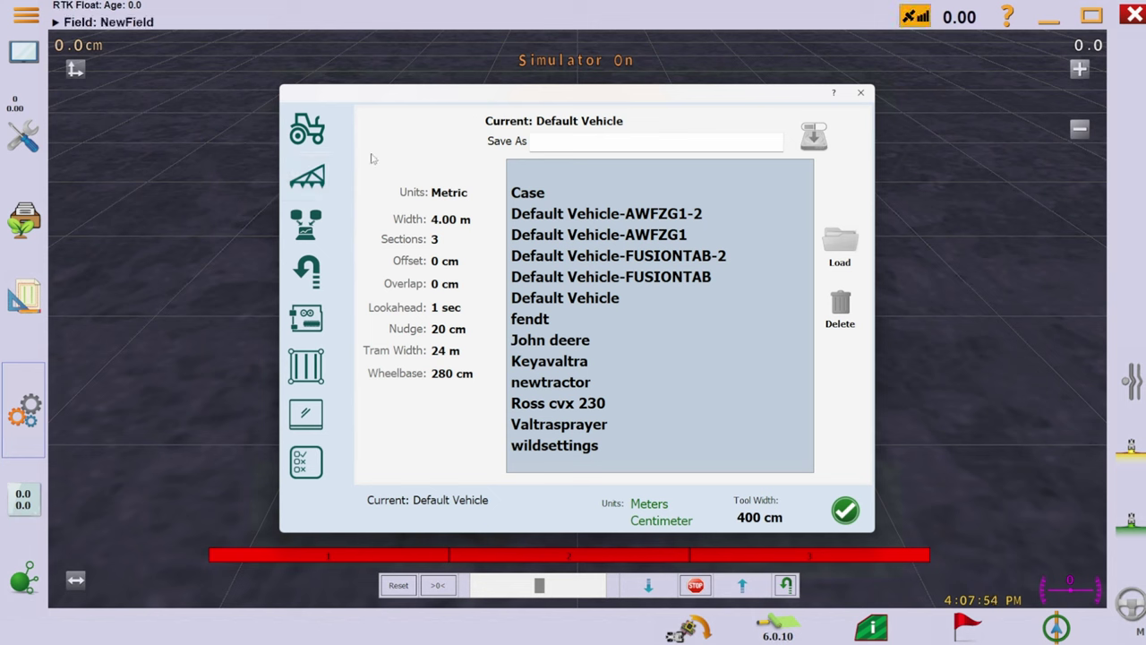
{"action": "left_click", "coordinate": [310, 132]}
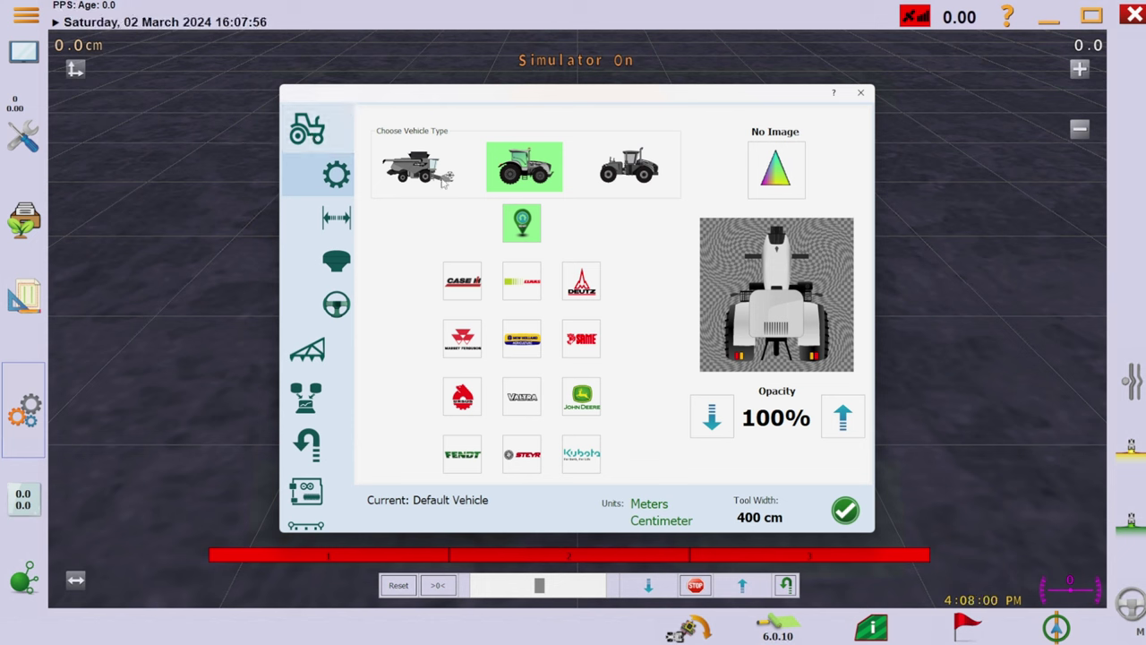
{"action": "left_click", "coordinate": [422, 184]}
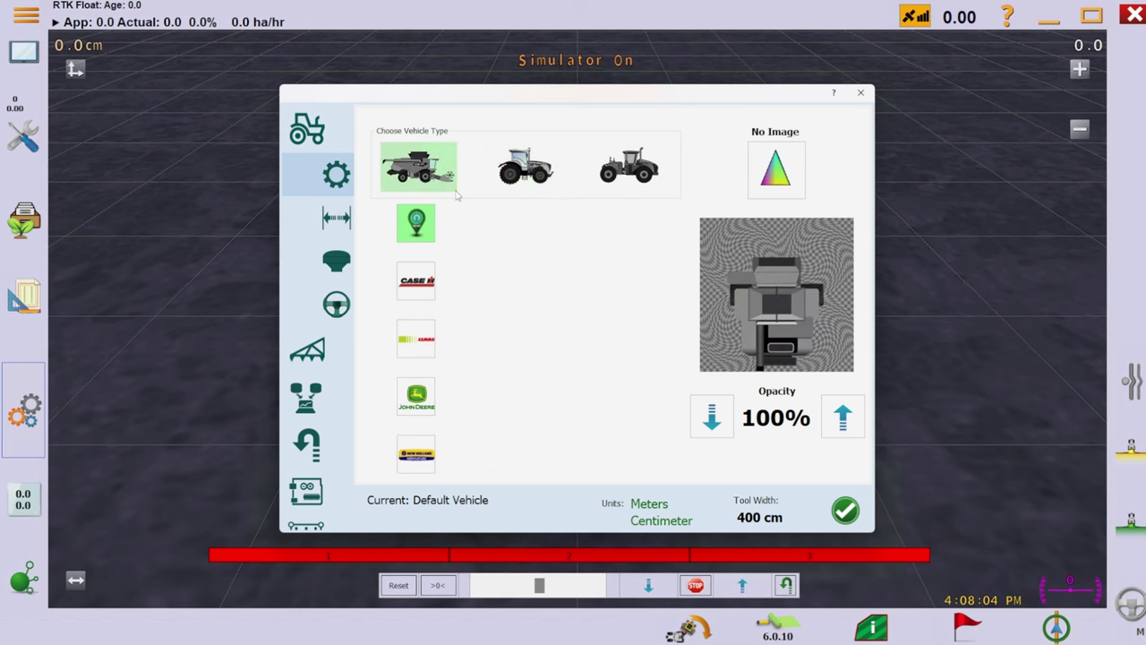
{"action": "left_click", "coordinate": [525, 179]}
{"action": "left_click", "coordinate": [630, 178]}
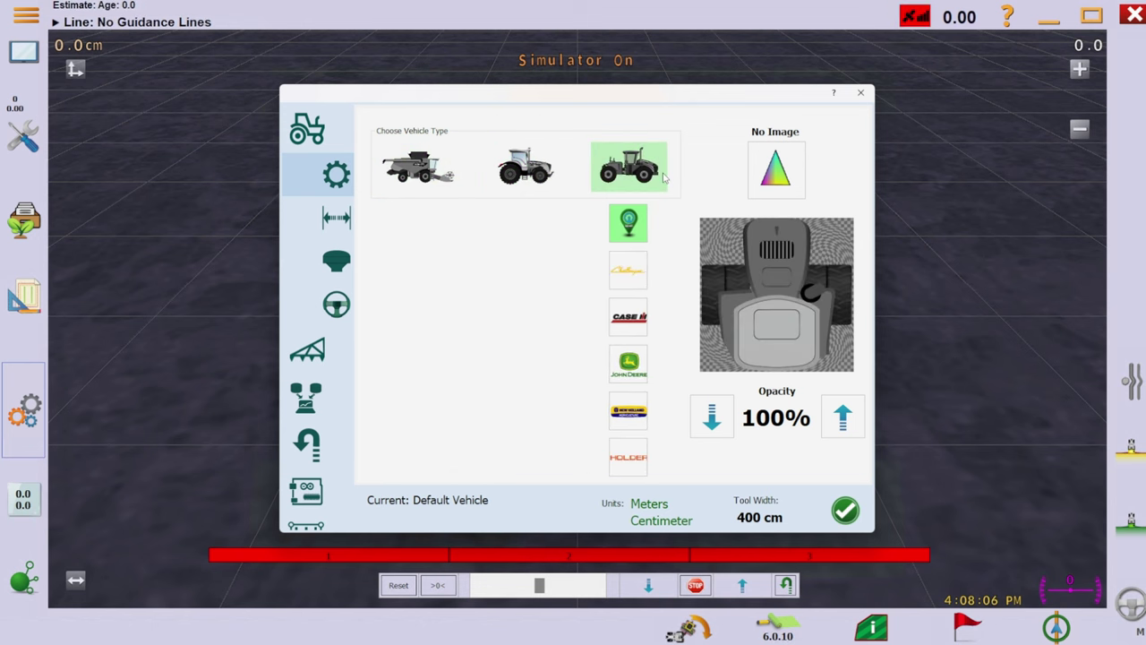
Page through dimensions, antenna, steering, attachment, hitch, offset, sections and look-ahead settings.
{"action": "left_click", "coordinate": [337, 223]}
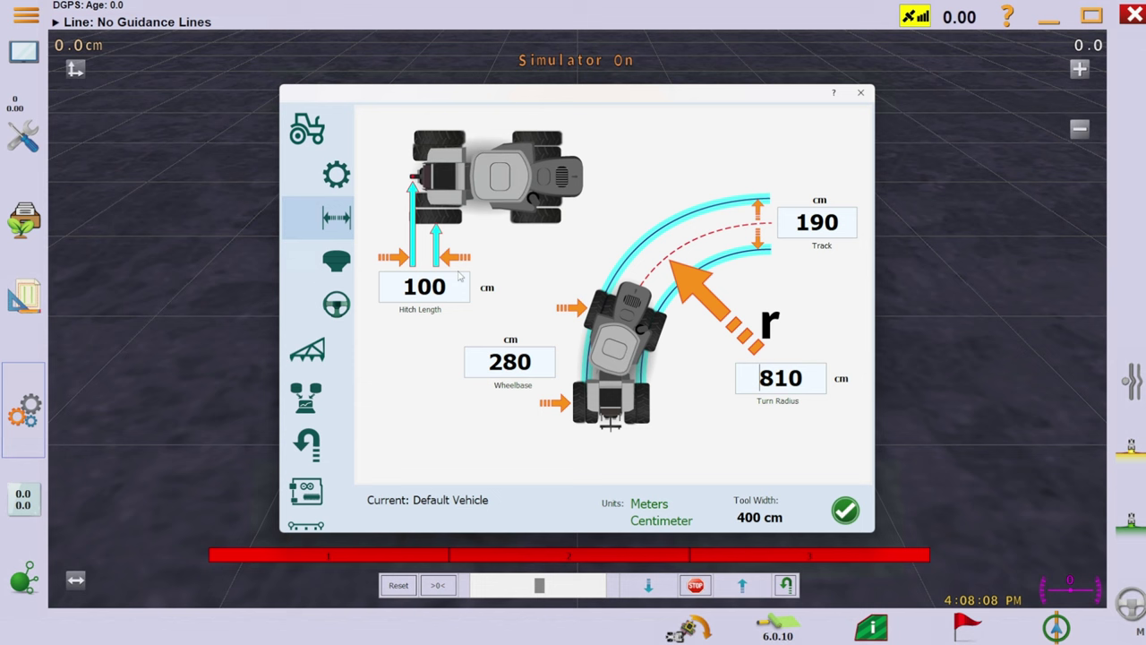
{"action": "left_click", "coordinate": [338, 261]}
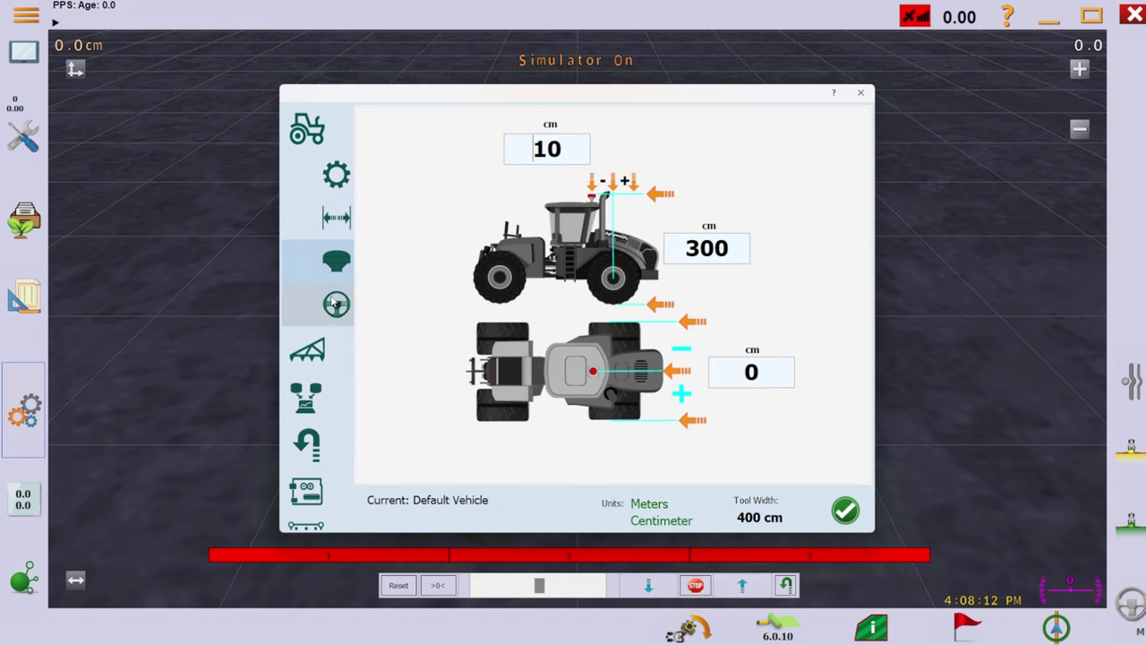
{"action": "left_click", "coordinate": [335, 306]}
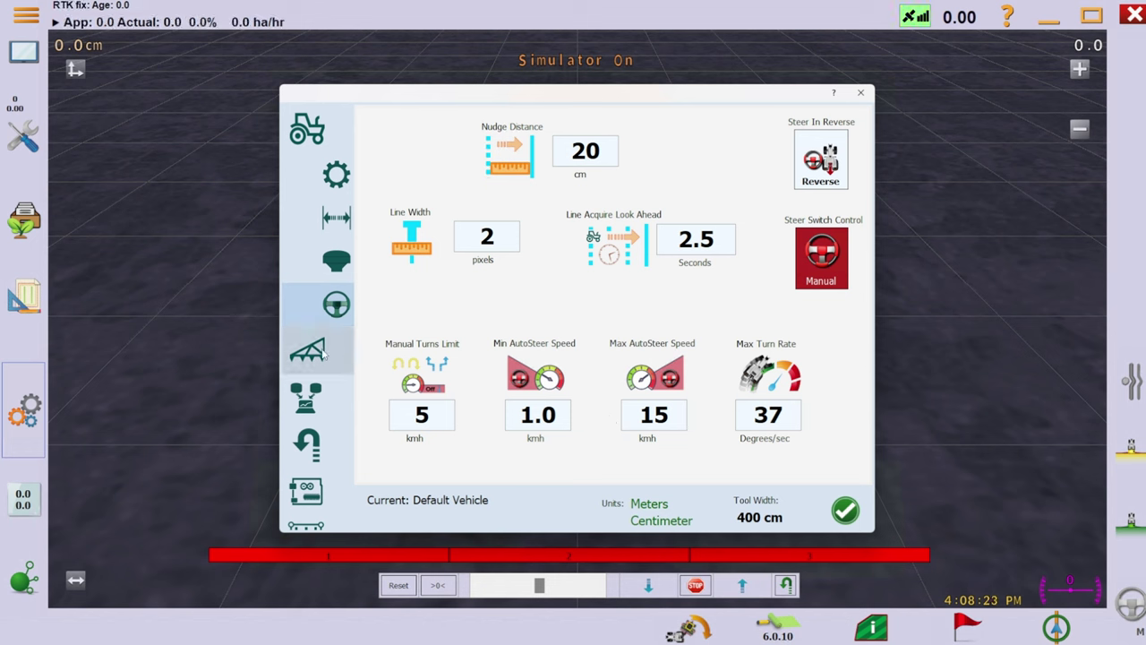
{"action": "left_click", "coordinate": [320, 353]}
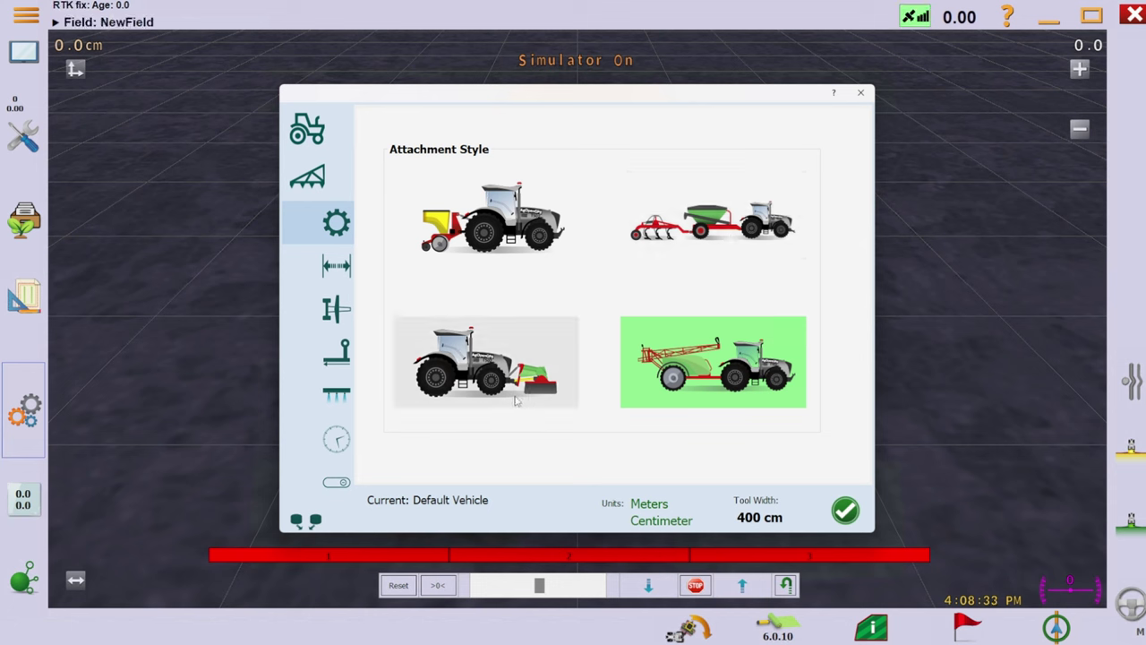
{"action": "left_click", "coordinate": [331, 274]}
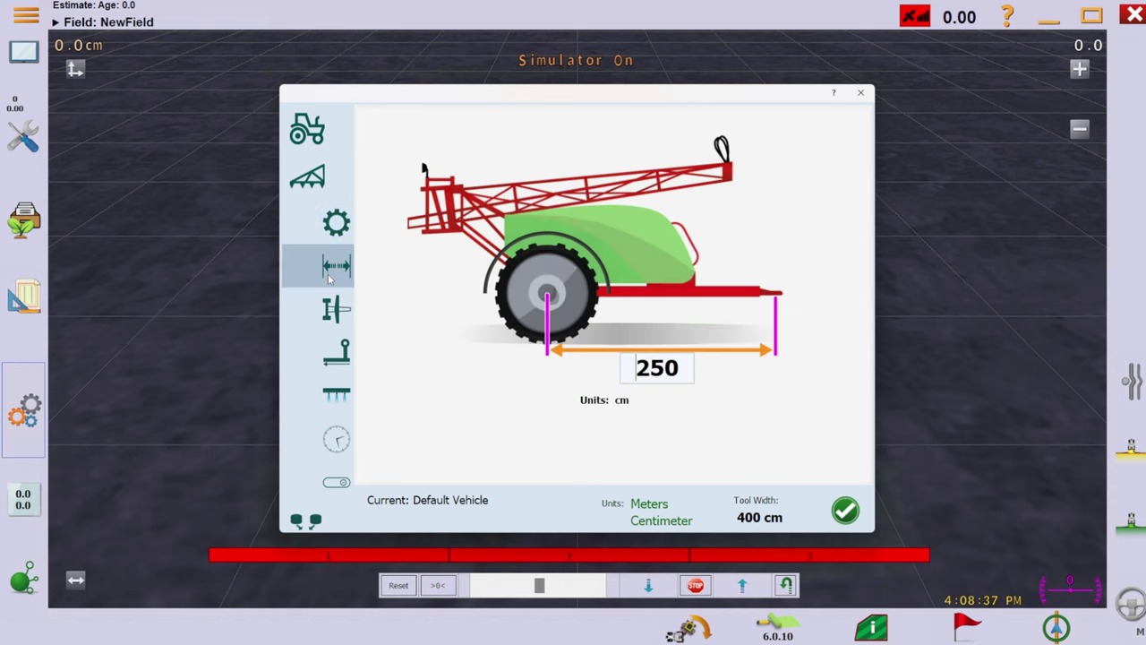
{"action": "left_click", "coordinate": [325, 319]}
{"action": "left_click", "coordinate": [328, 352]}
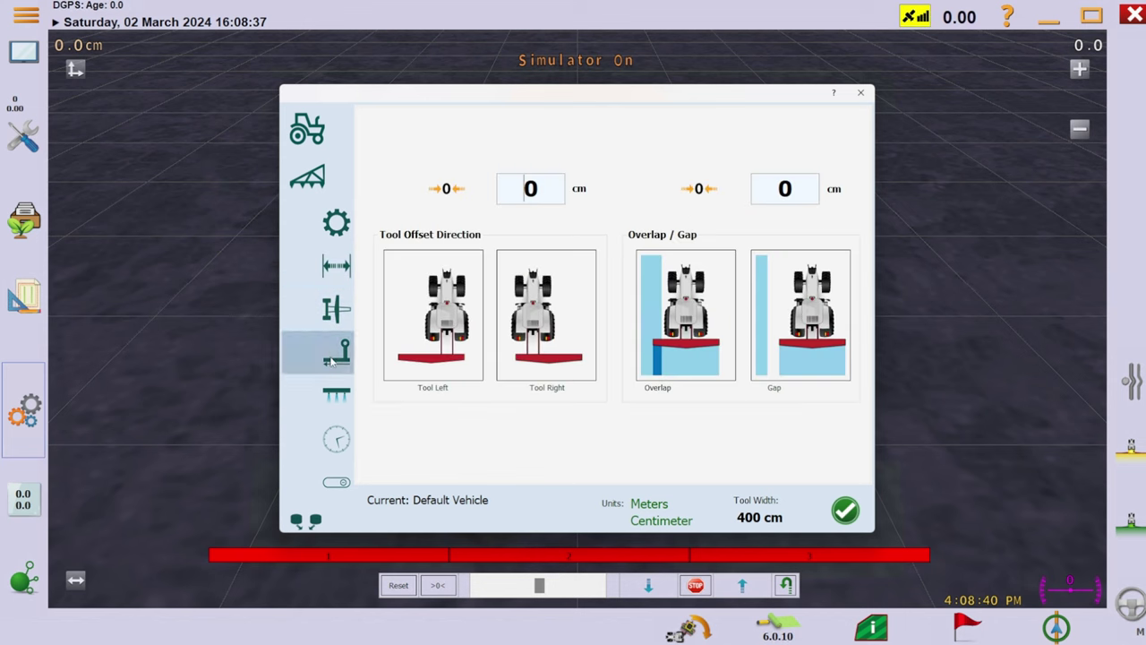
{"action": "left_click", "coordinate": [326, 403]}
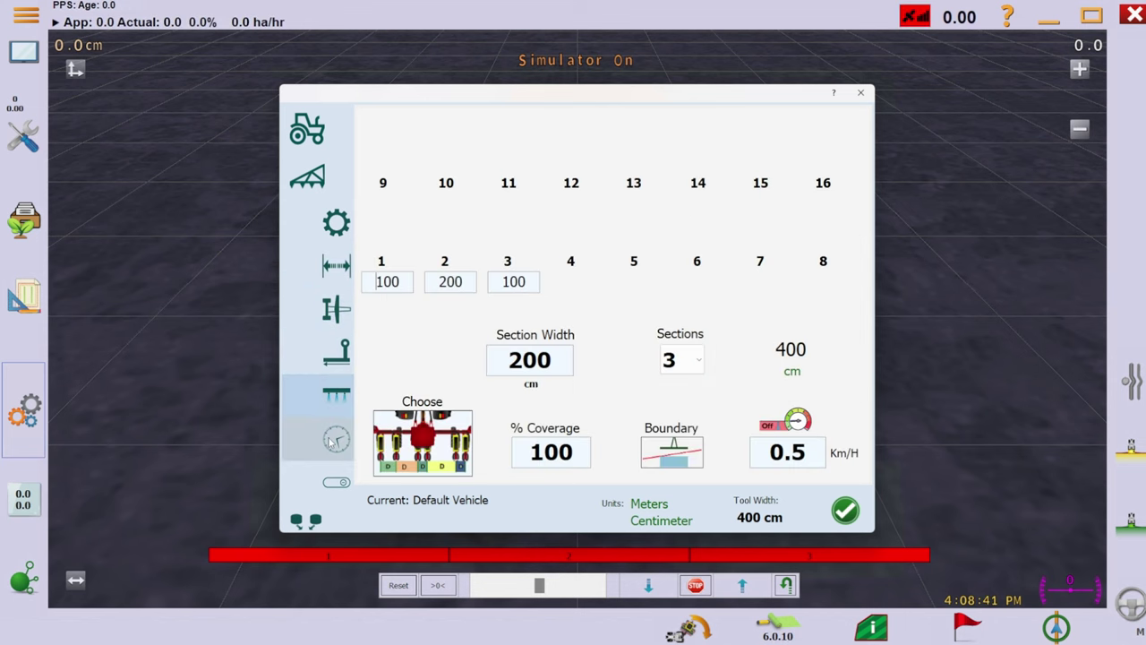
{"action": "left_click", "coordinate": [333, 440]}
Step from Work/Steer Switch through saved vehicles, antenna and roll pages to U-turn (8.10 m radius).
{"action": "left_click", "coordinate": [336, 482]}
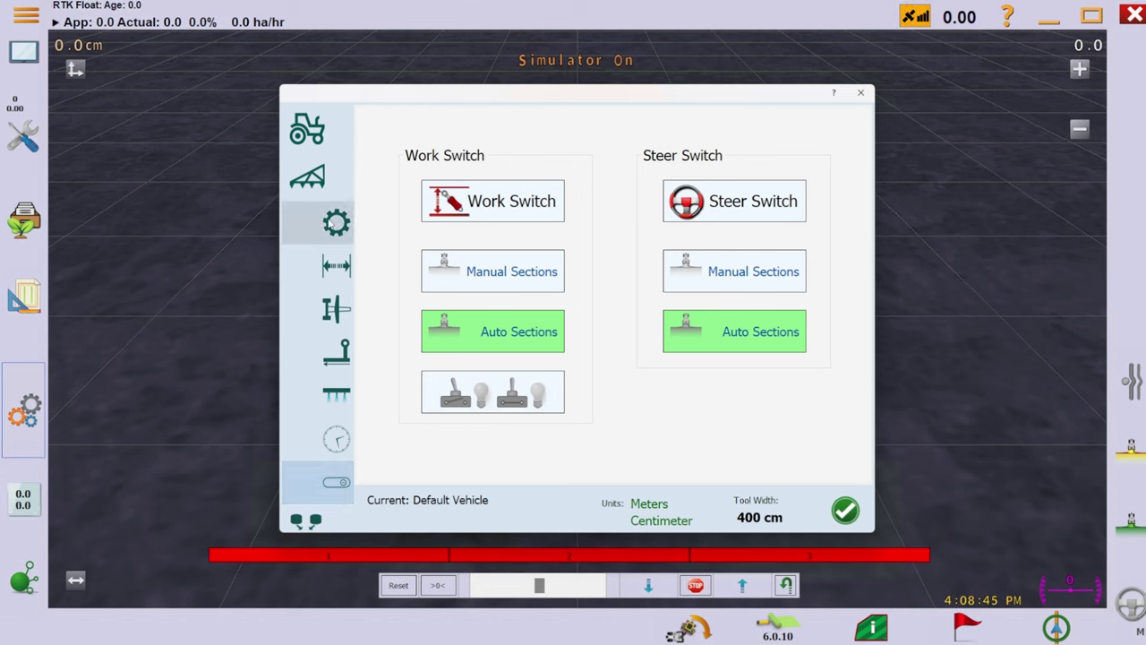
{"action": "left_click", "coordinate": [336, 223]}
{"action": "left_click", "coordinate": [309, 178]}
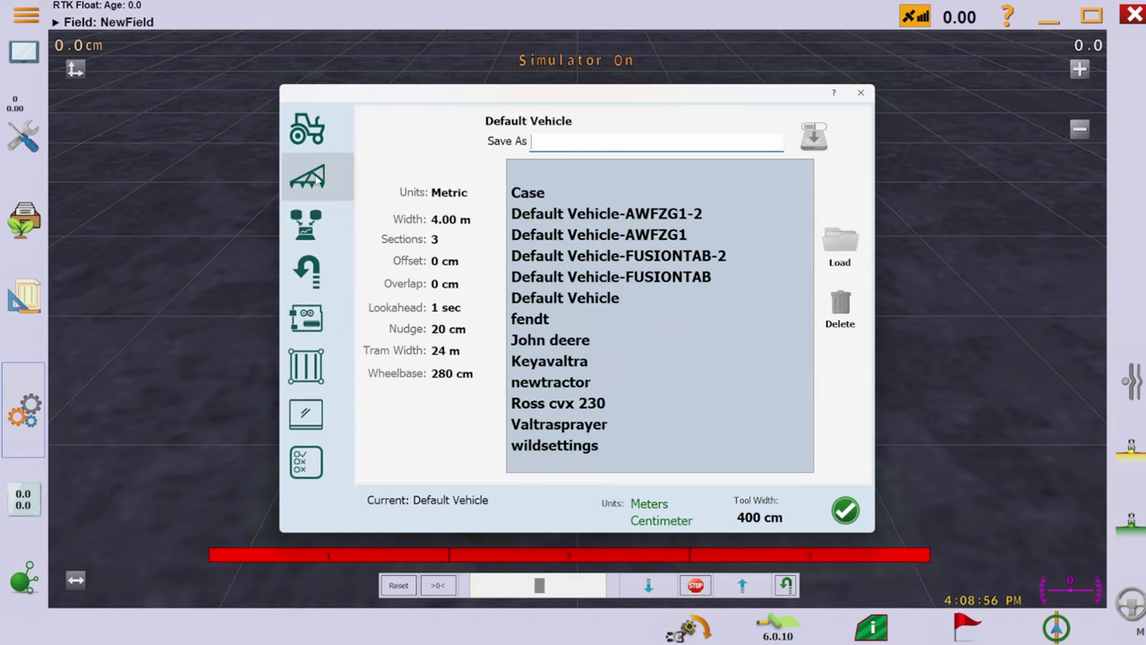
{"action": "left_click", "coordinate": [309, 225]}
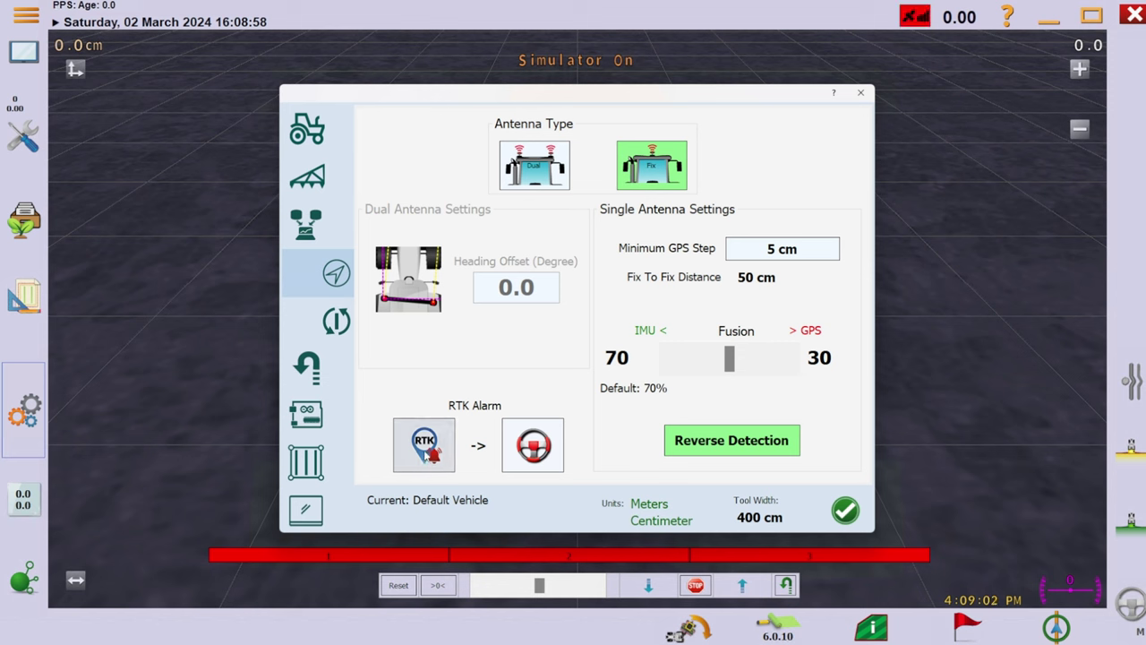
{"action": "left_click", "coordinate": [323, 322]}
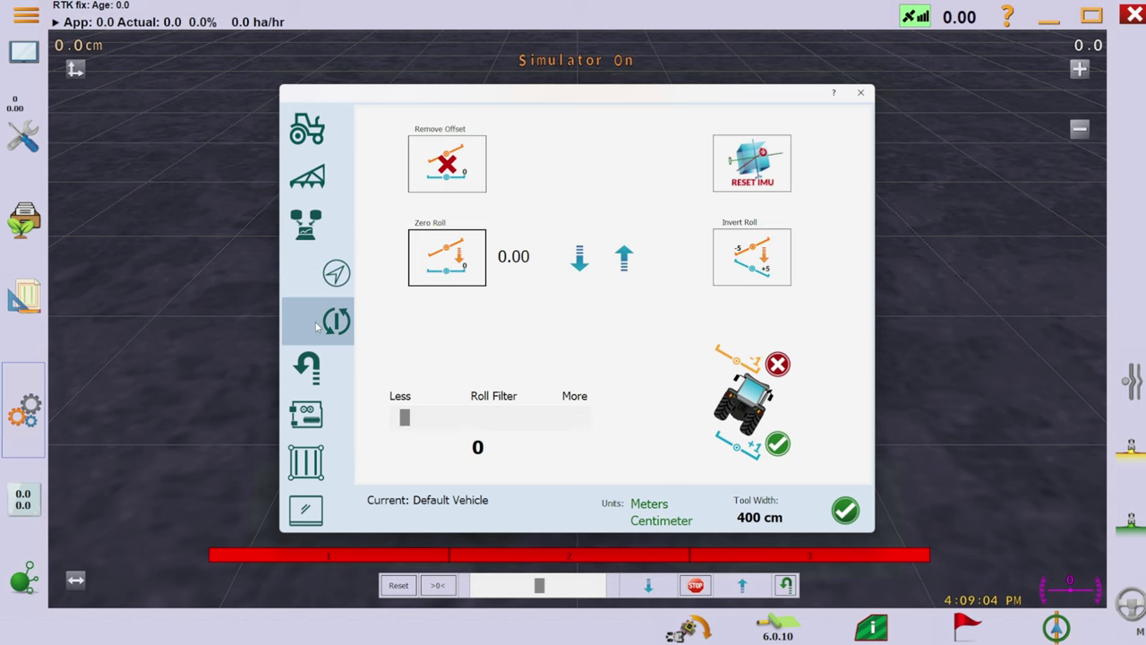
{"action": "left_click", "coordinate": [309, 367]}
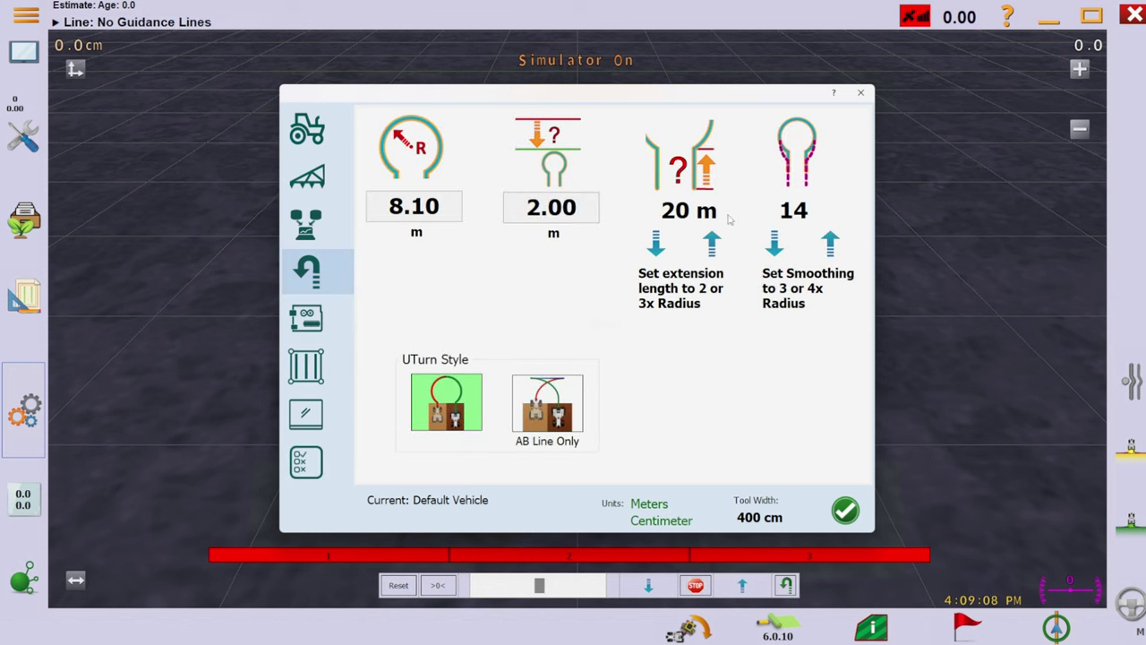
Visit the machine module and its pin page, the 2400 cm tram width, then display options.
{"action": "left_click", "coordinate": [307, 325]}
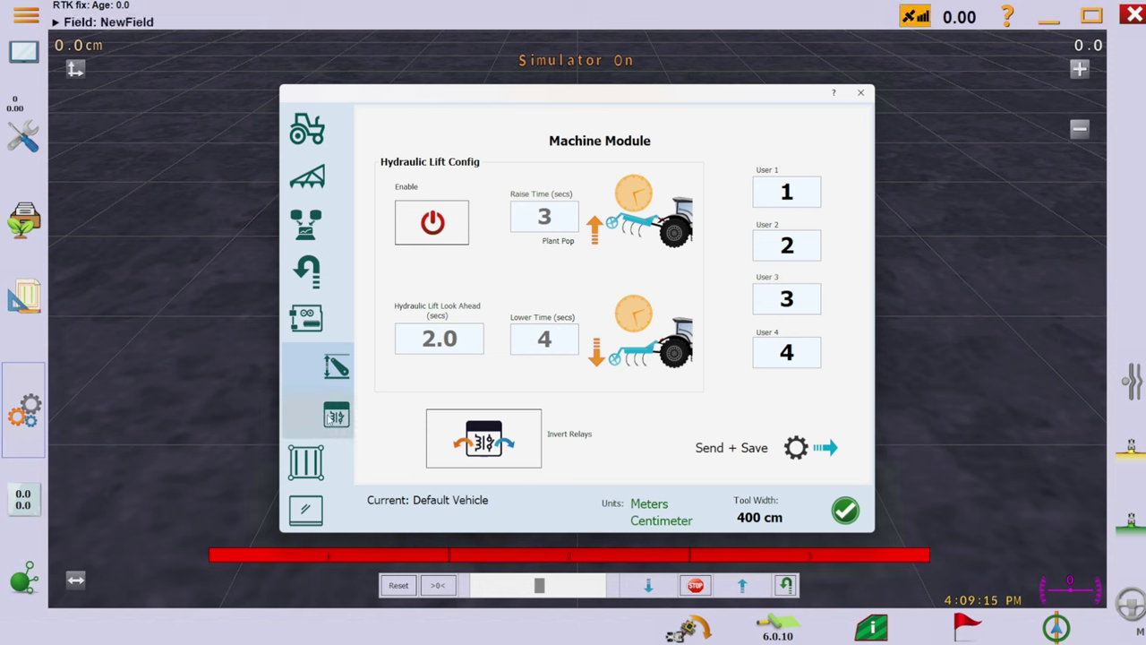
{"action": "left_click", "coordinate": [333, 417]}
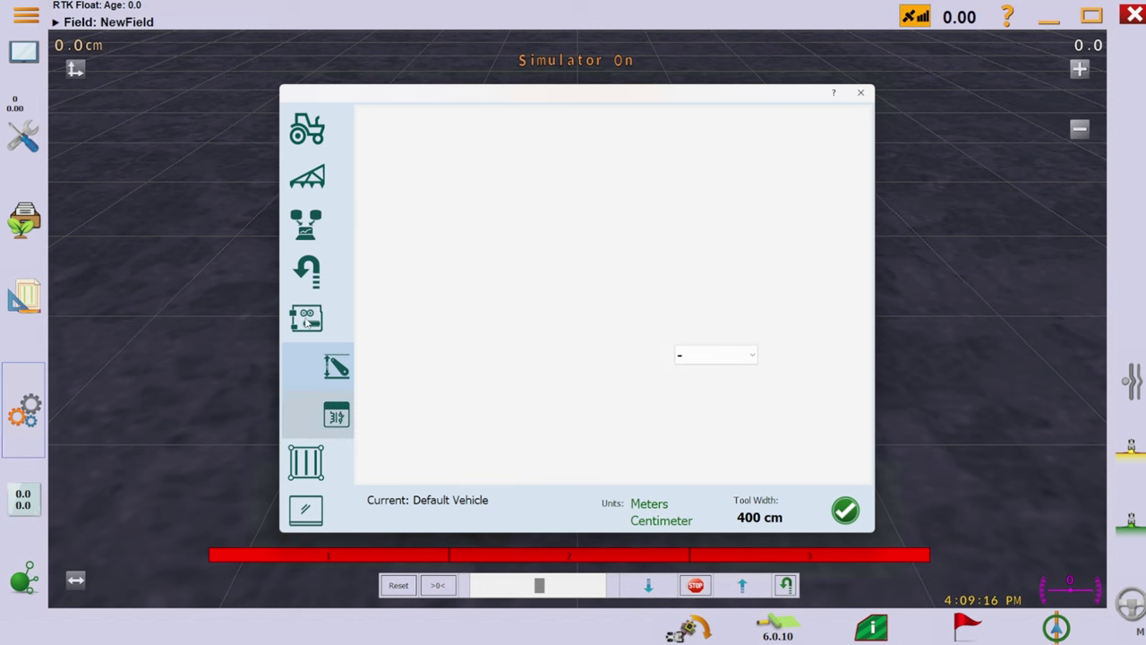
{"action": "left_click", "coordinate": [305, 324]}
{"action": "left_click", "coordinate": [309, 374]}
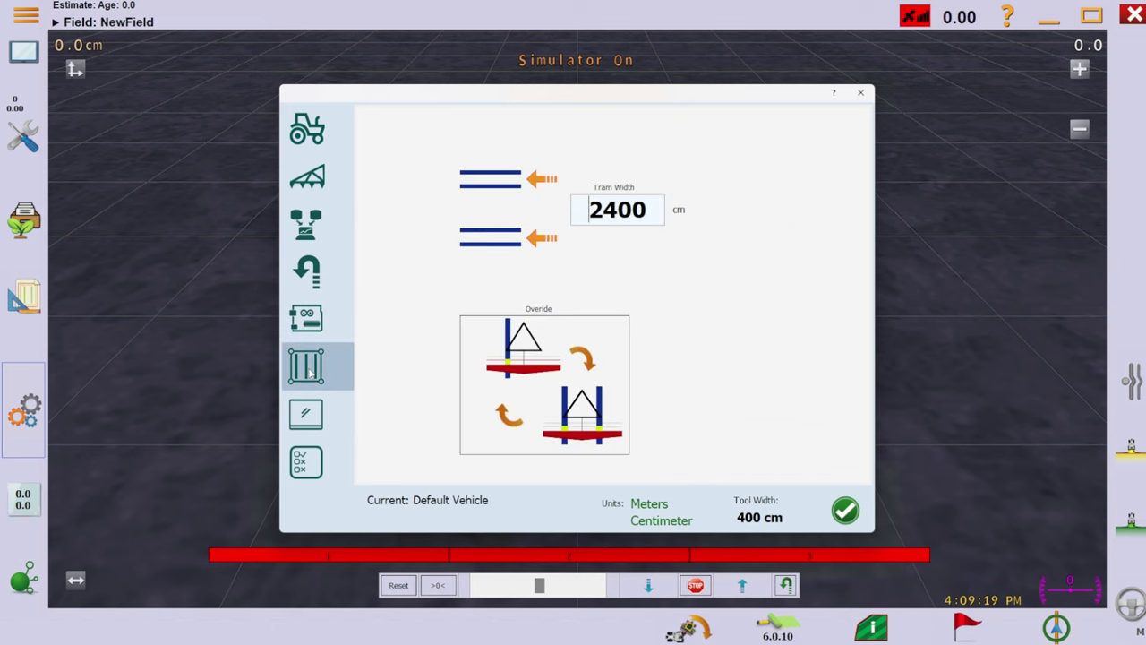
{"action": "left_click", "coordinate": [307, 421]}
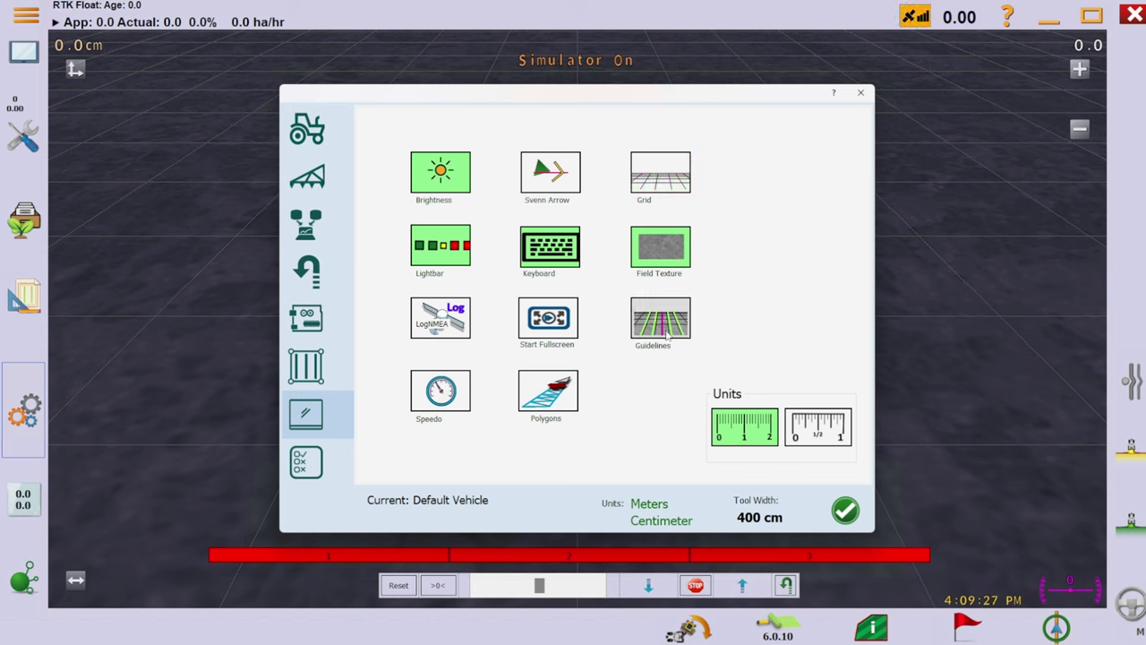
Enable the Svenn Arrow display option and view the field, tools and screen button checklist.
{"action": "left_click", "coordinate": [570, 180]}
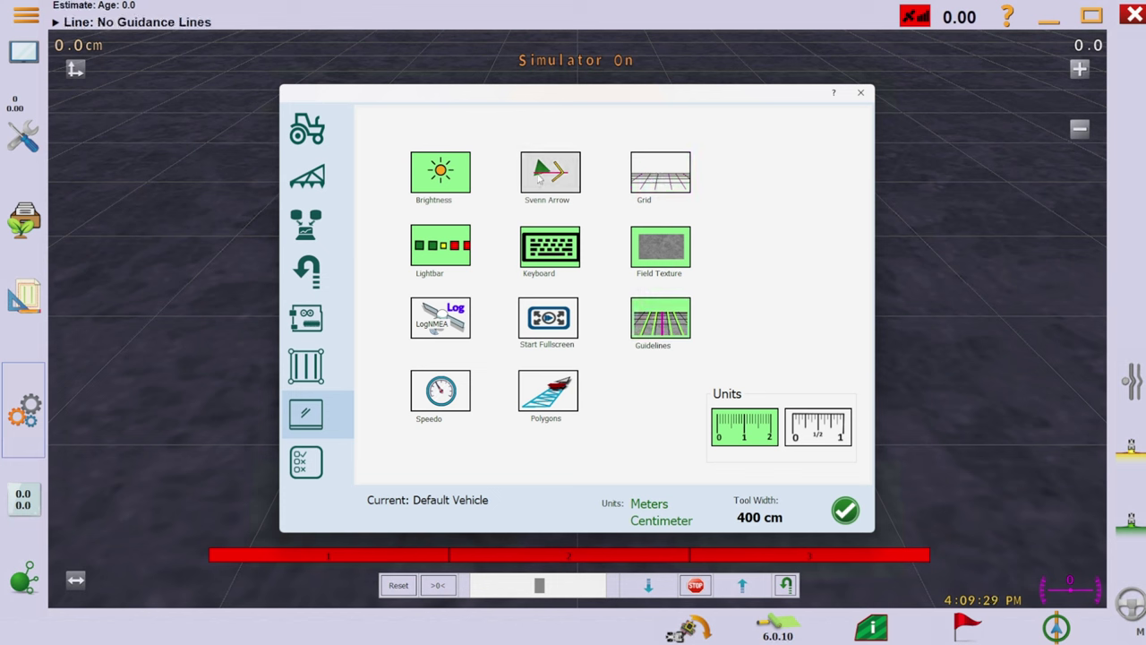
{"action": "left_click", "coordinate": [312, 472]}
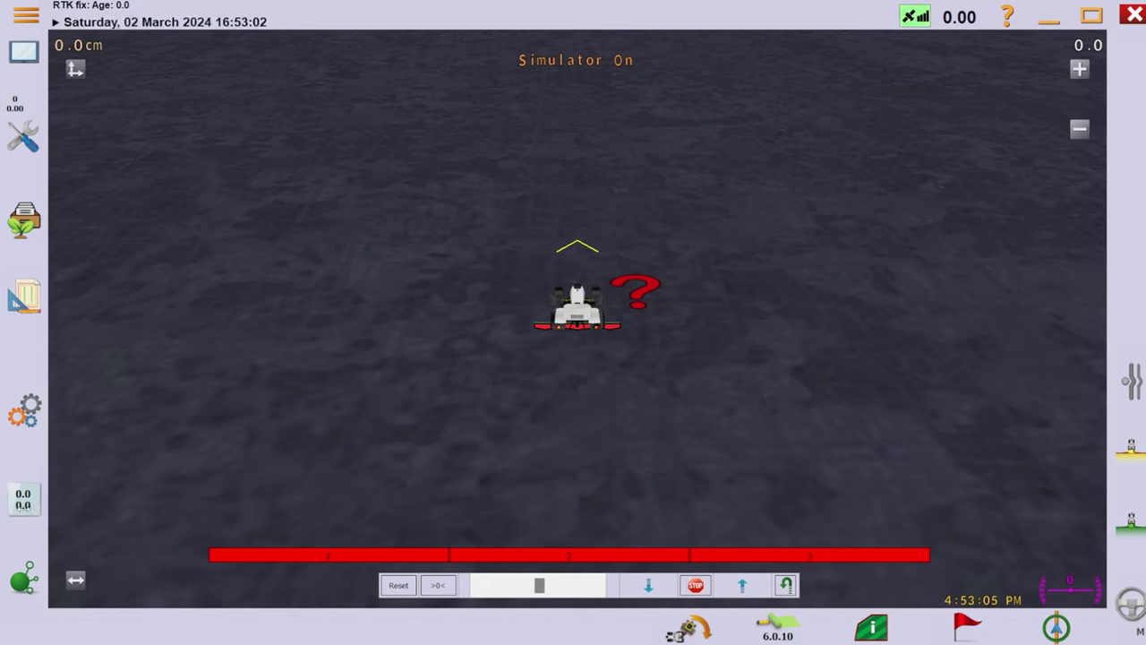
Open Auto Steer Configuration, view gain, Stanley and Pure Pursuit pages, ending on WAS calibration.
{"action": "left_click", "coordinate": [24, 501]}
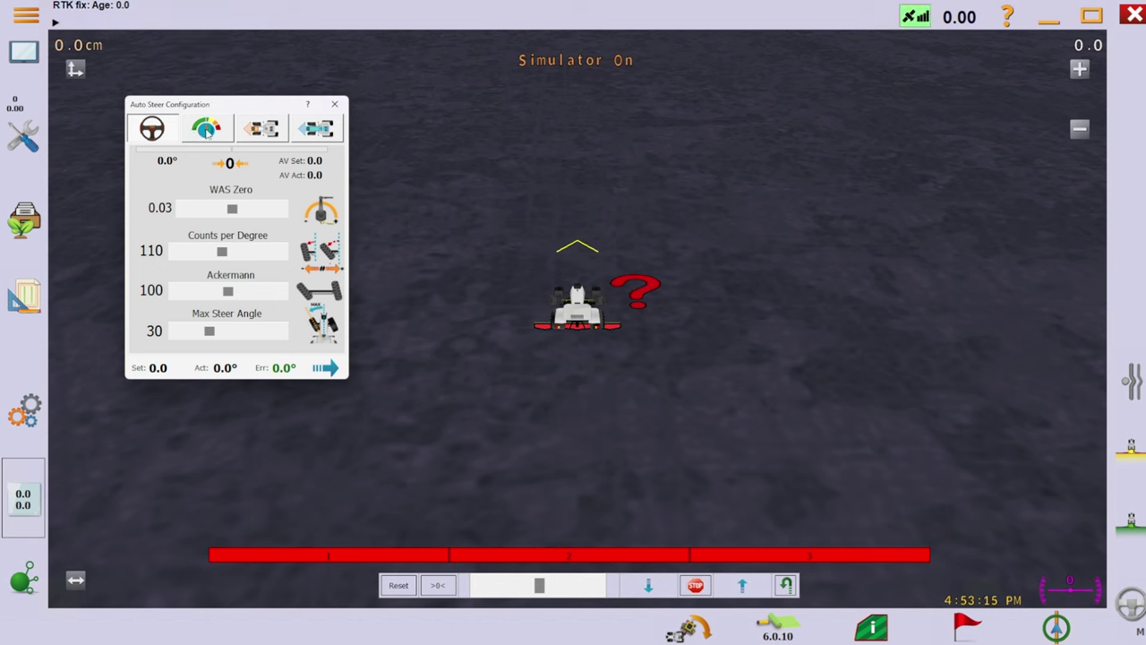
{"action": "left_click", "coordinate": [207, 133]}
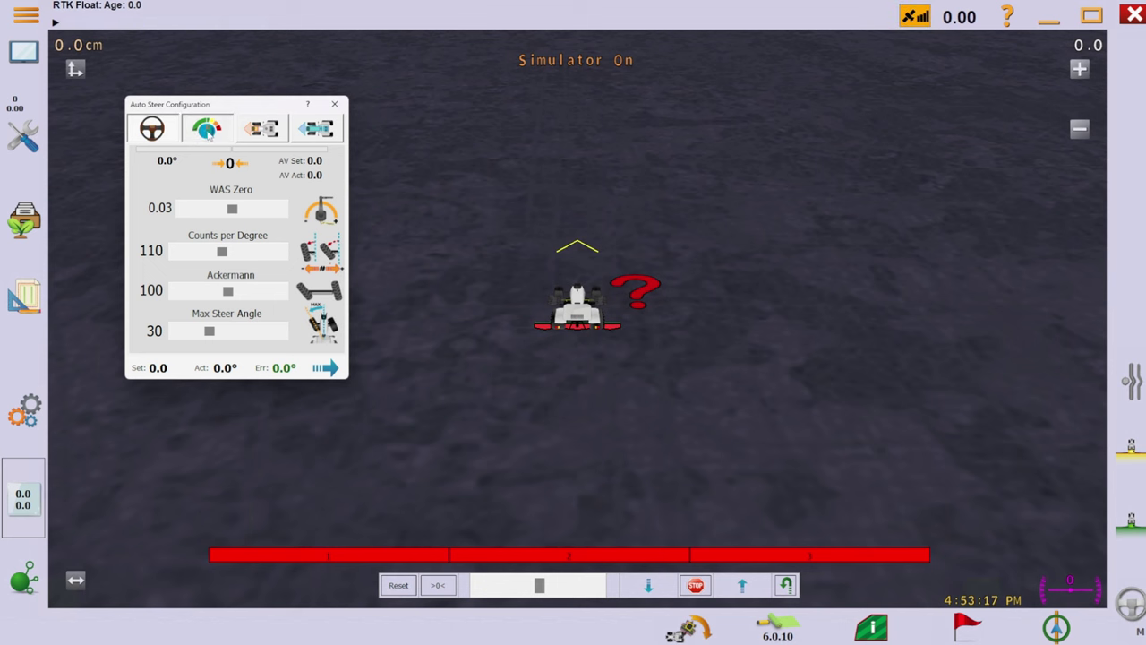
{"action": "left_click", "coordinate": [262, 133]}
{"action": "left_click", "coordinate": [323, 134]}
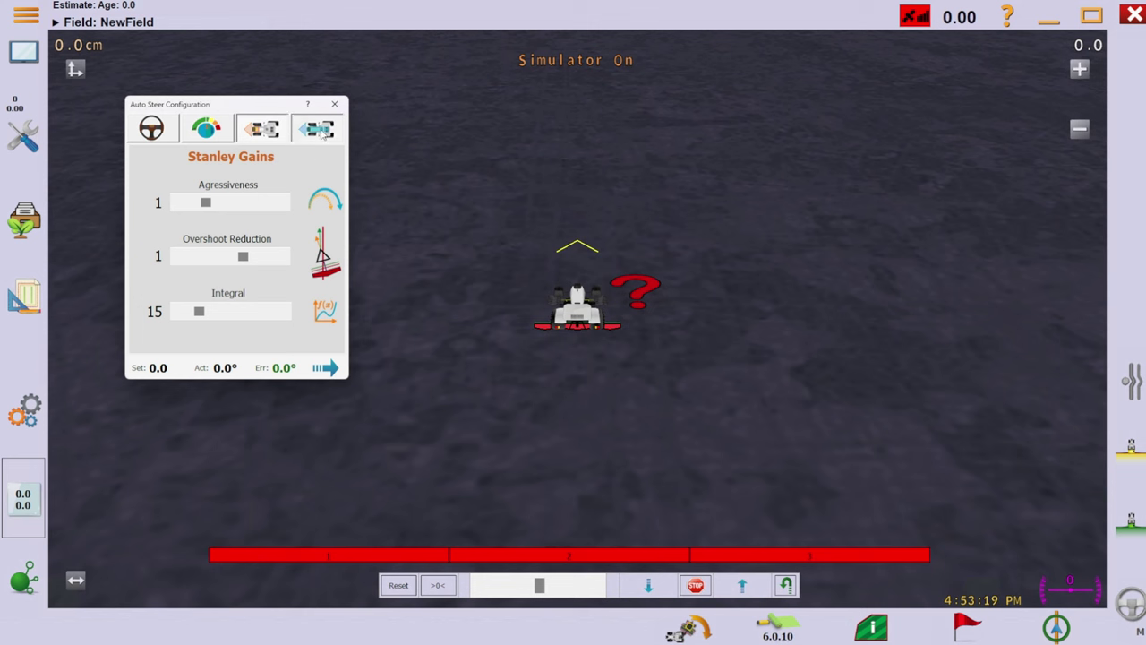
{"action": "left_click", "coordinate": [161, 131]}
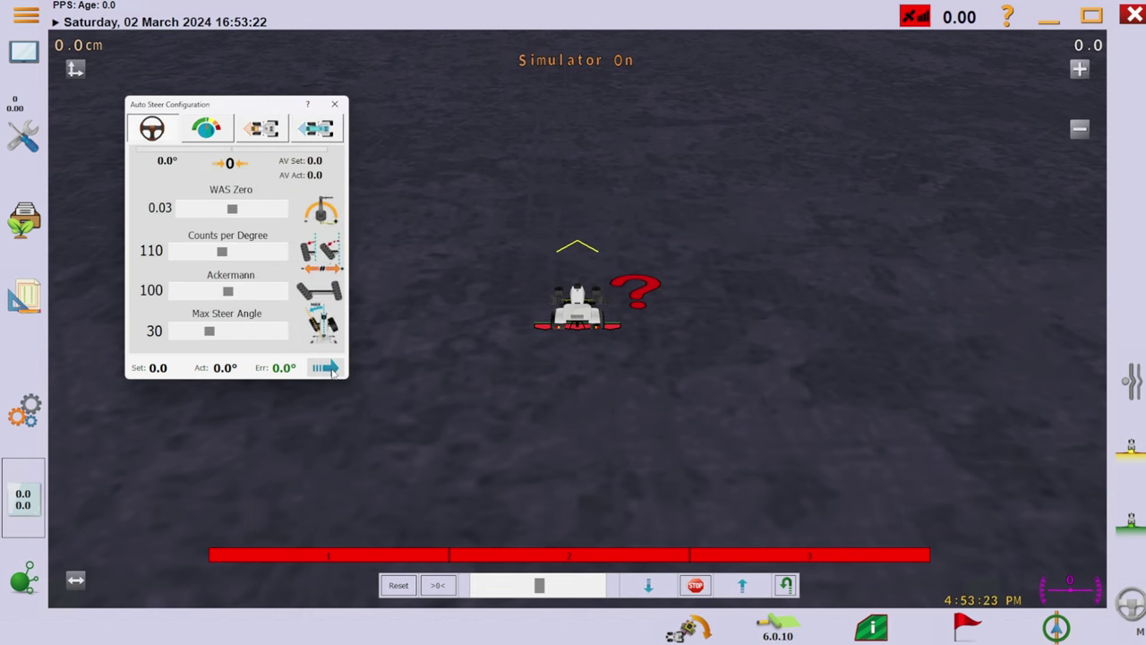
{"action": "left_click", "coordinate": [325, 368]}
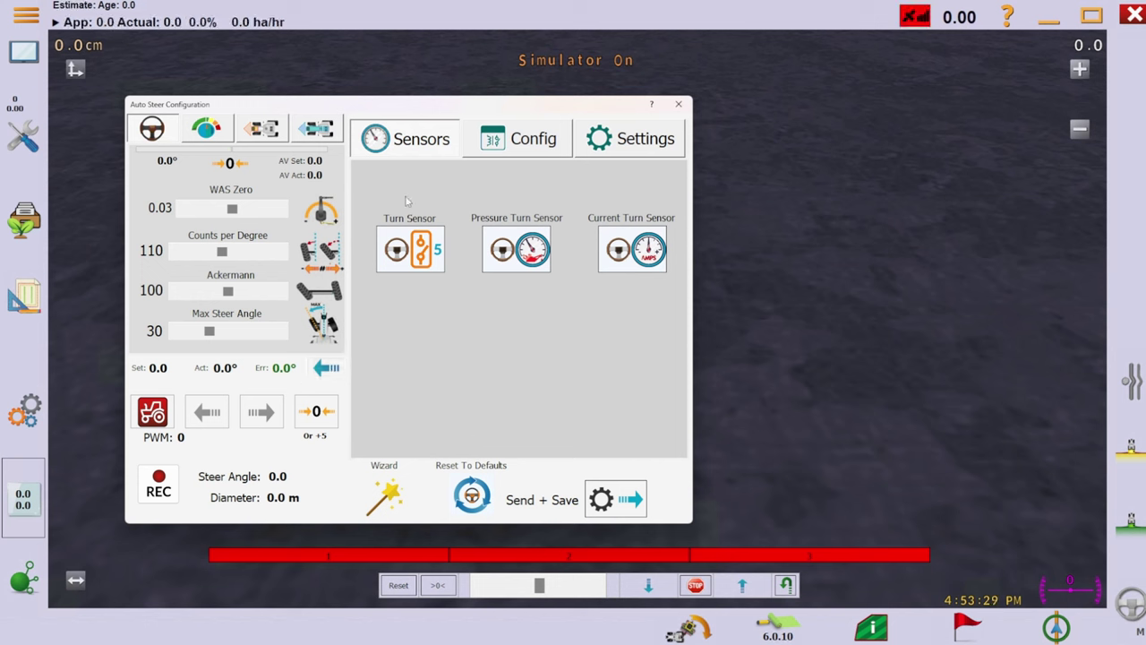
{"action": "left_click", "coordinate": [522, 148]}
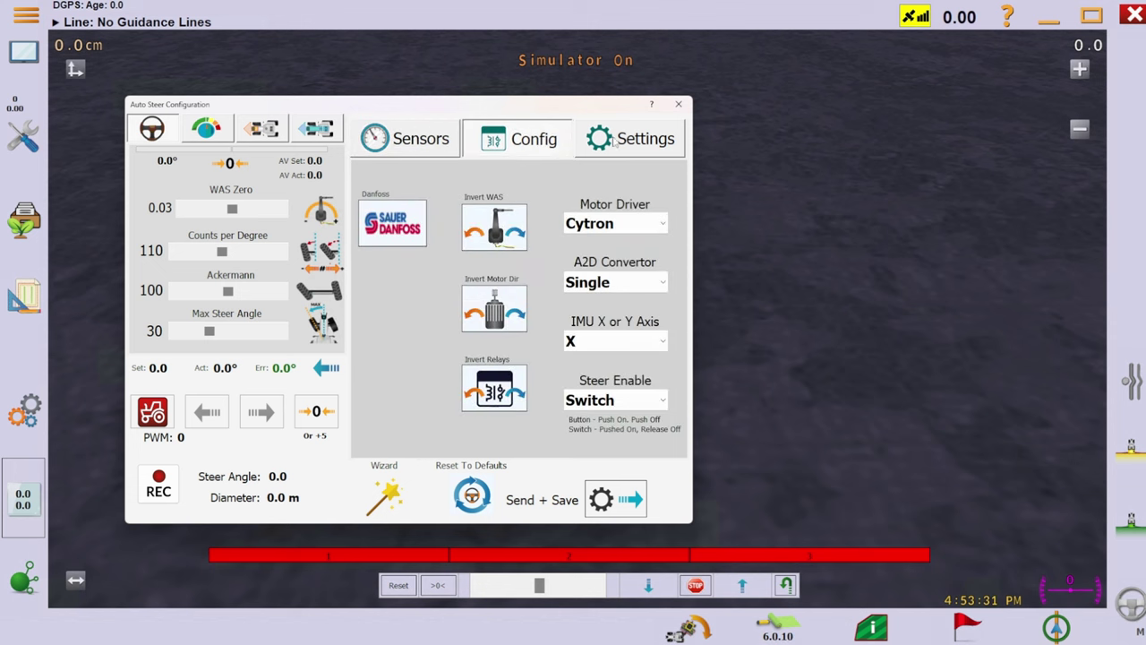
{"action": "left_click", "coordinate": [667, 147]}
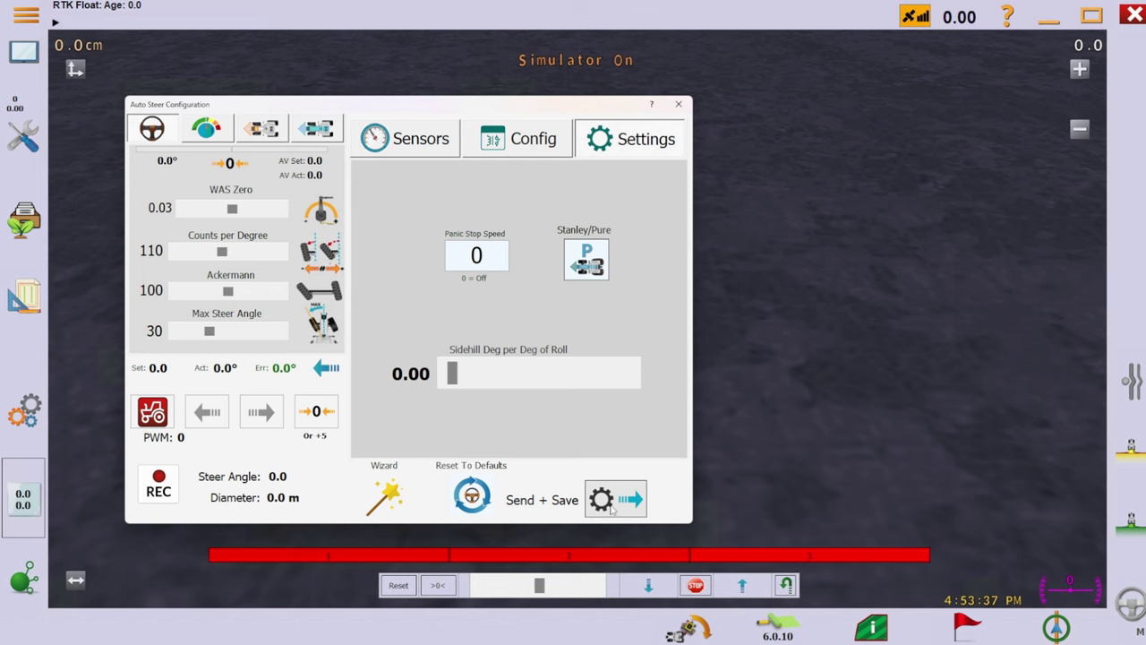
{"action": "left_click", "coordinate": [328, 368]}
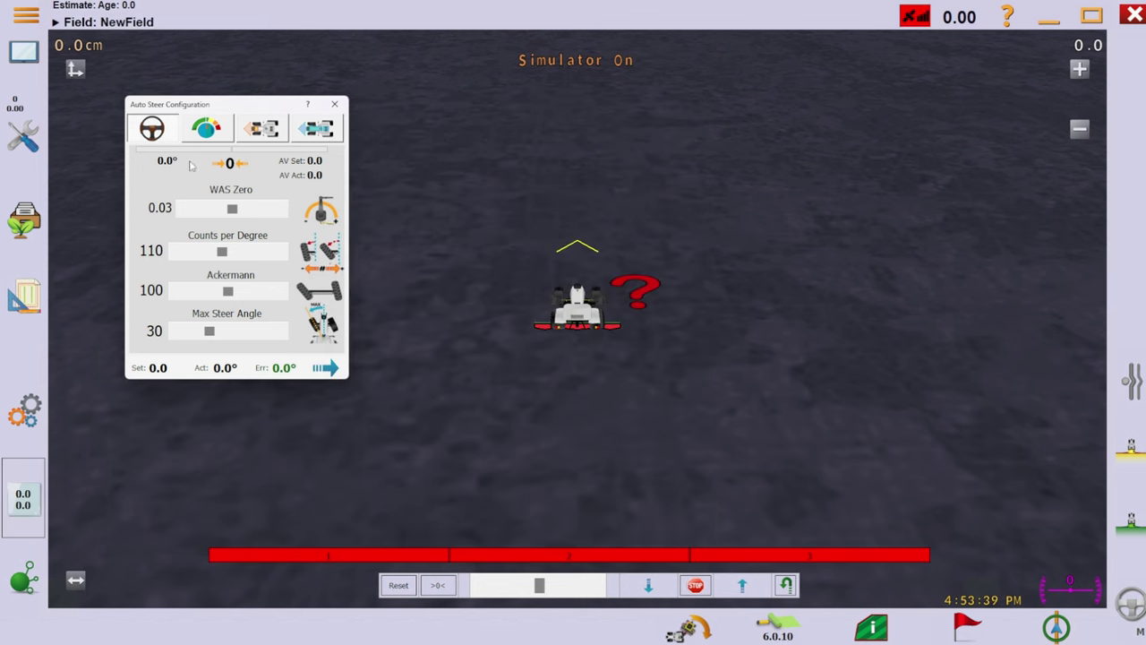
{"action": "left_click", "coordinate": [206, 128]}
{"action": "left_click", "coordinate": [261, 128]}
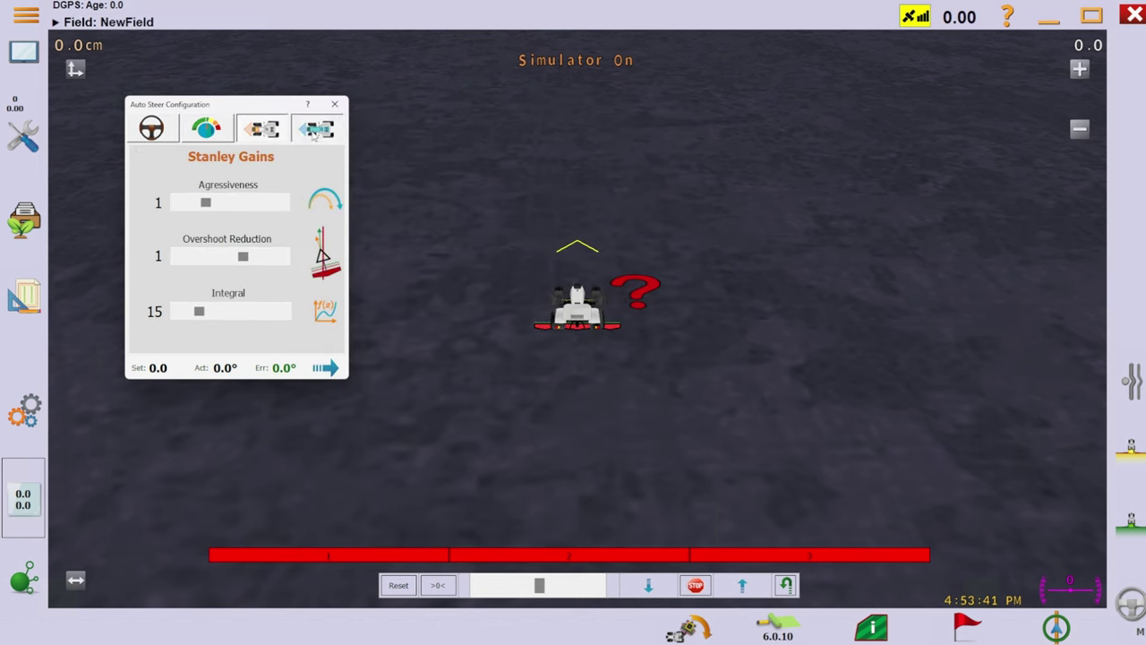
{"action": "left_click", "coordinate": [314, 128]}
{"action": "left_click", "coordinate": [151, 128]}
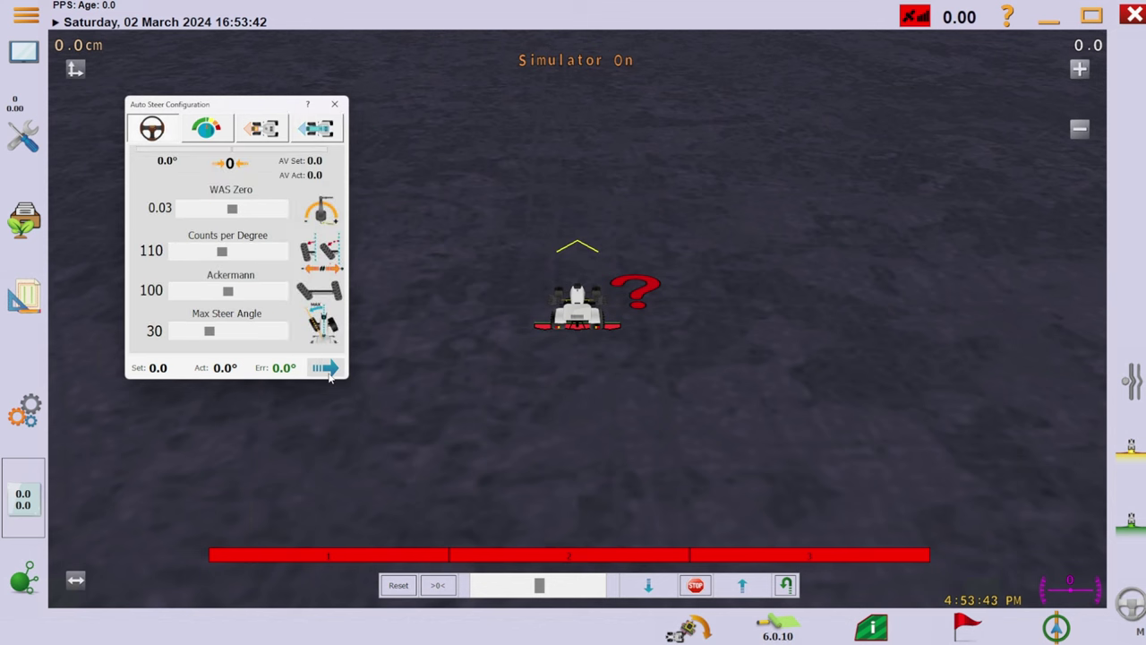
{"action": "left_click", "coordinate": [325, 368]}
{"action": "left_click", "coordinate": [327, 372]}
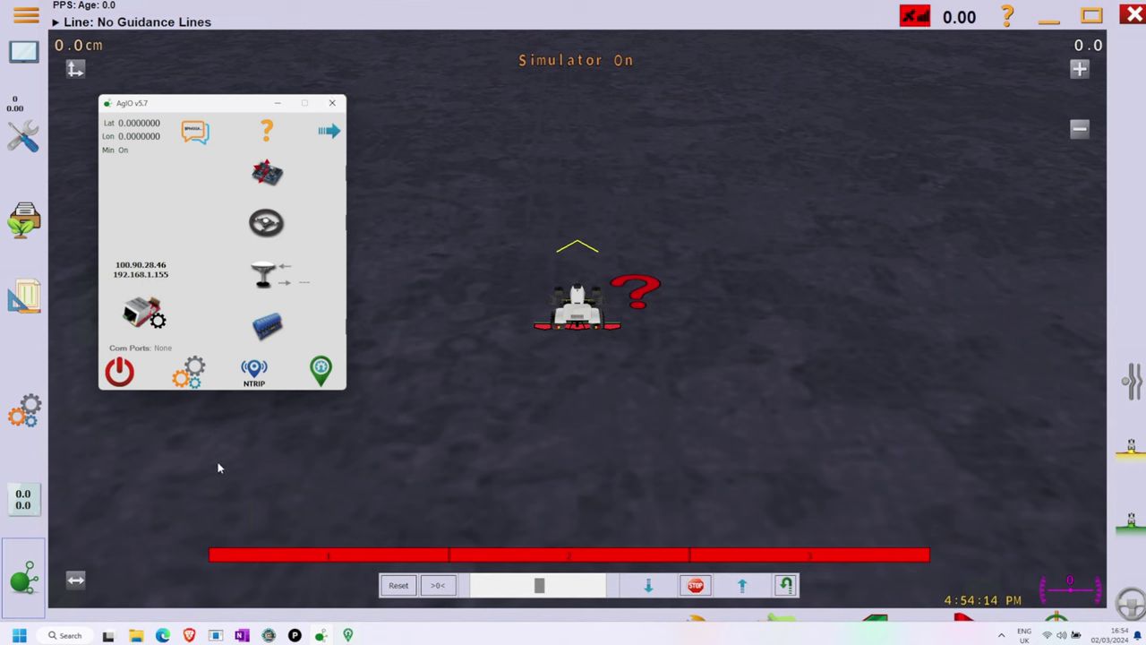
Bring the AgOpenGPS field view back in front of the AgIO window.
{"action": "left_click", "coordinate": [176, 457]}
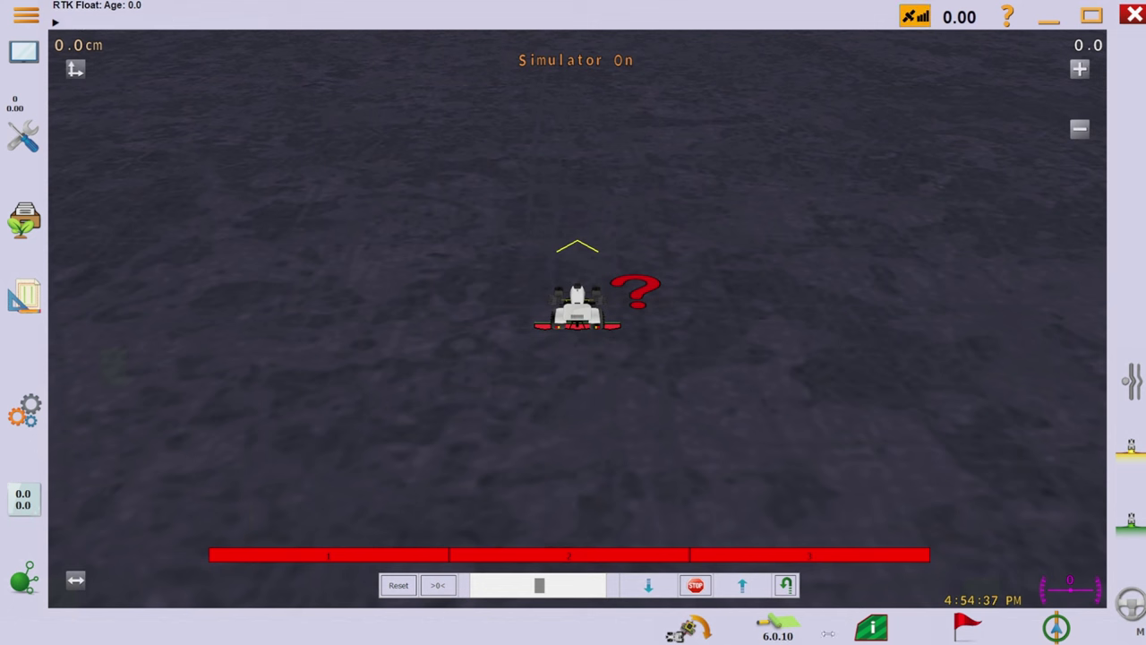
{"action": "left_click", "coordinate": [777, 627]}
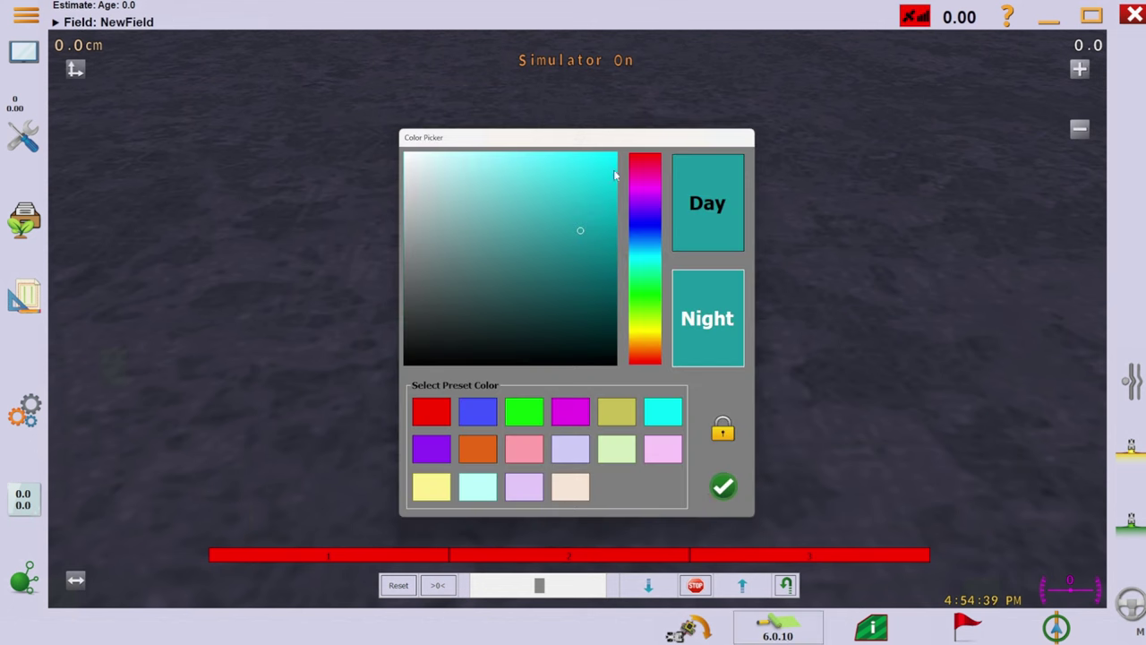
{"action": "left_click", "coordinate": [723, 486]}
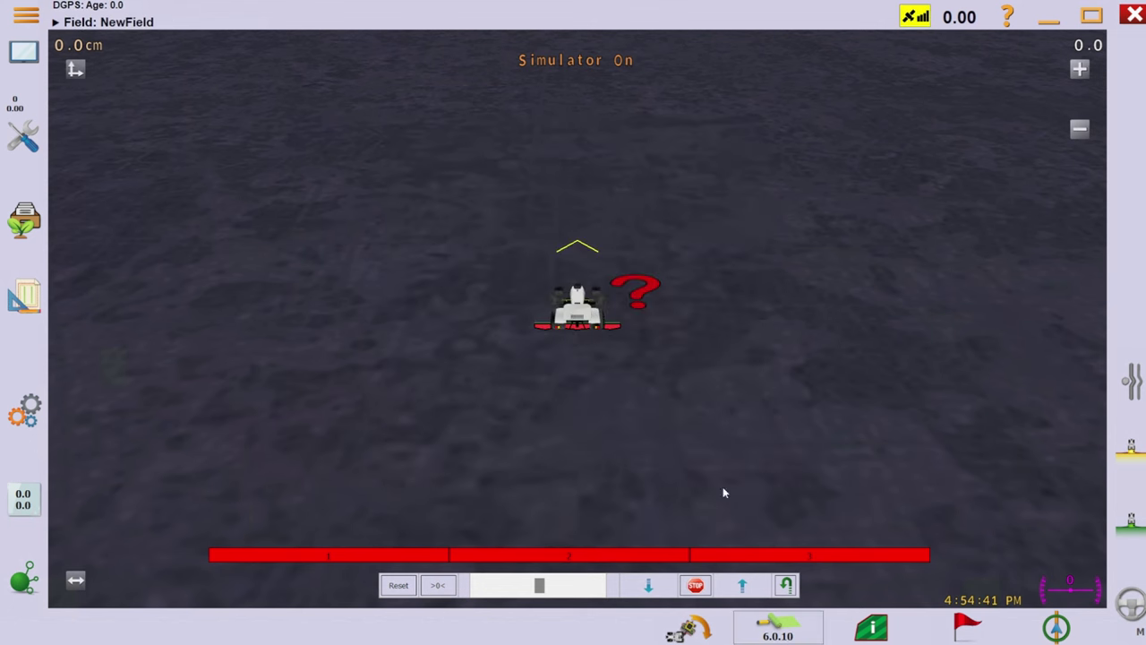
{"action": "left_click", "coordinate": [876, 630]}
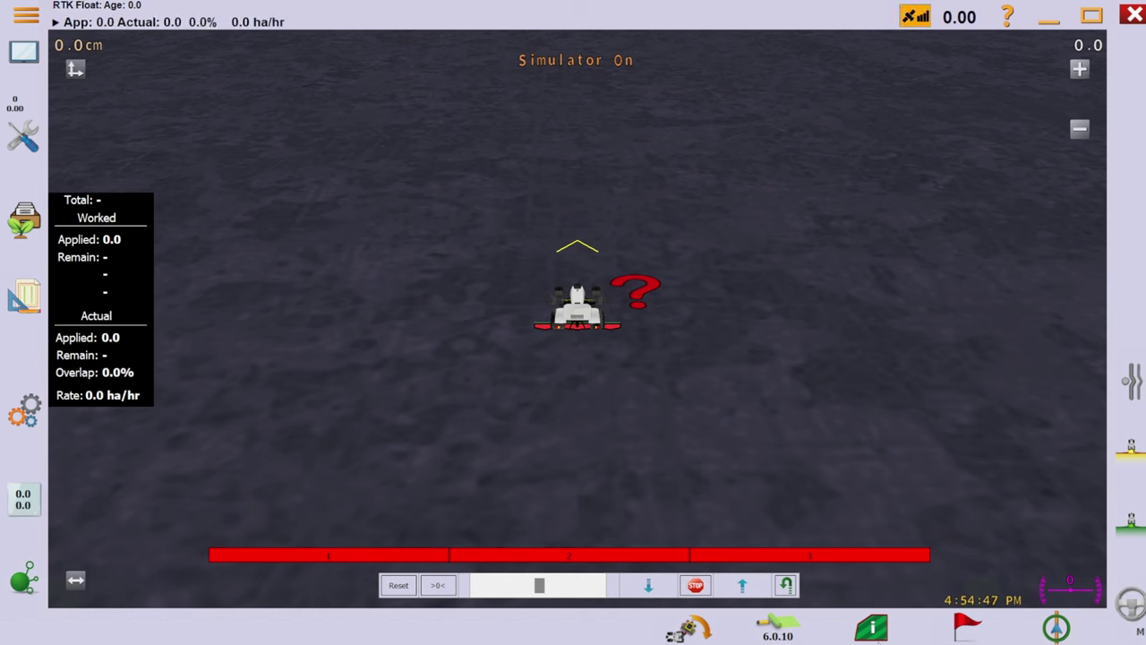
{"action": "left_click", "coordinate": [878, 634]}
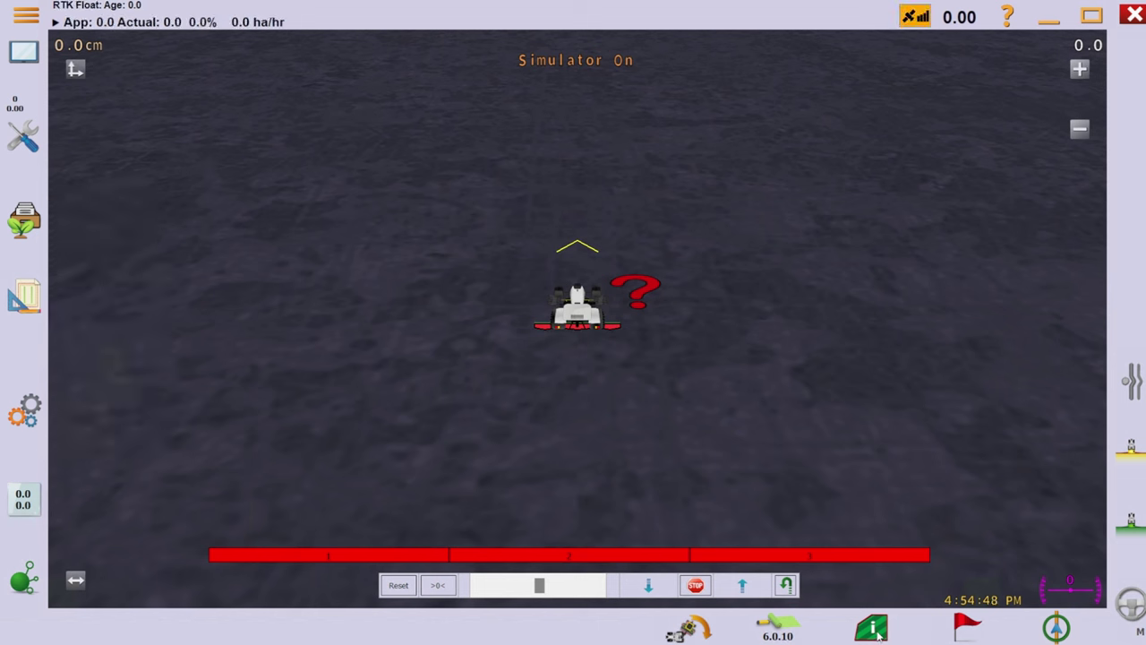
{"action": "left_click", "coordinate": [967, 632]}
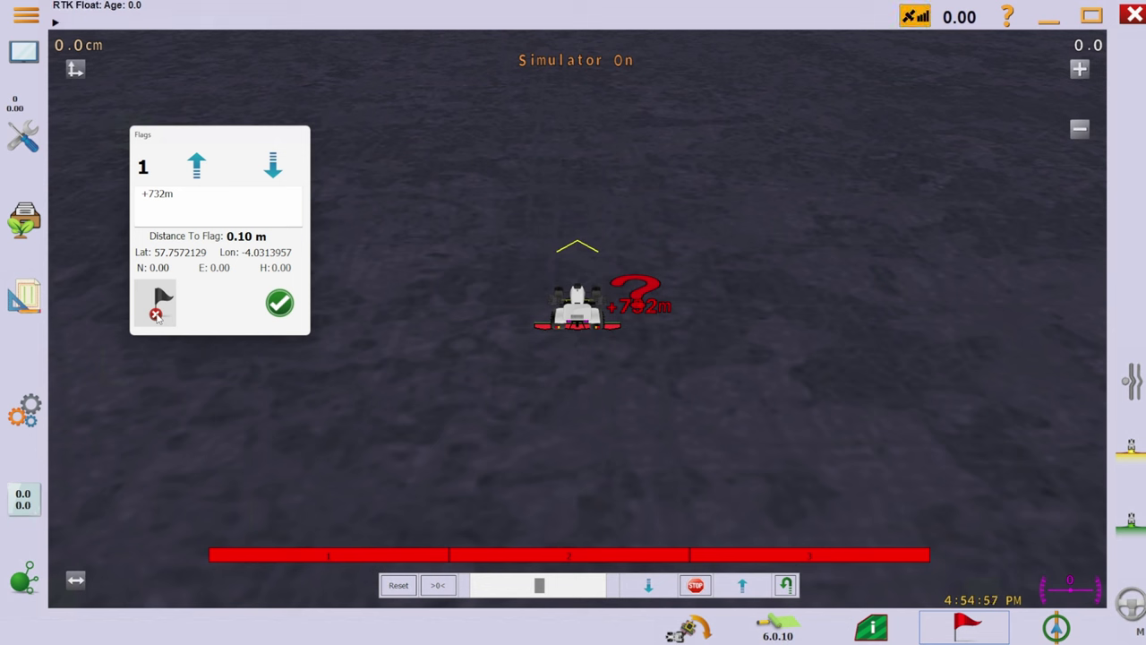
{"action": "left_click", "coordinate": [157, 313]}
{"action": "left_click", "coordinate": [1057, 627]}
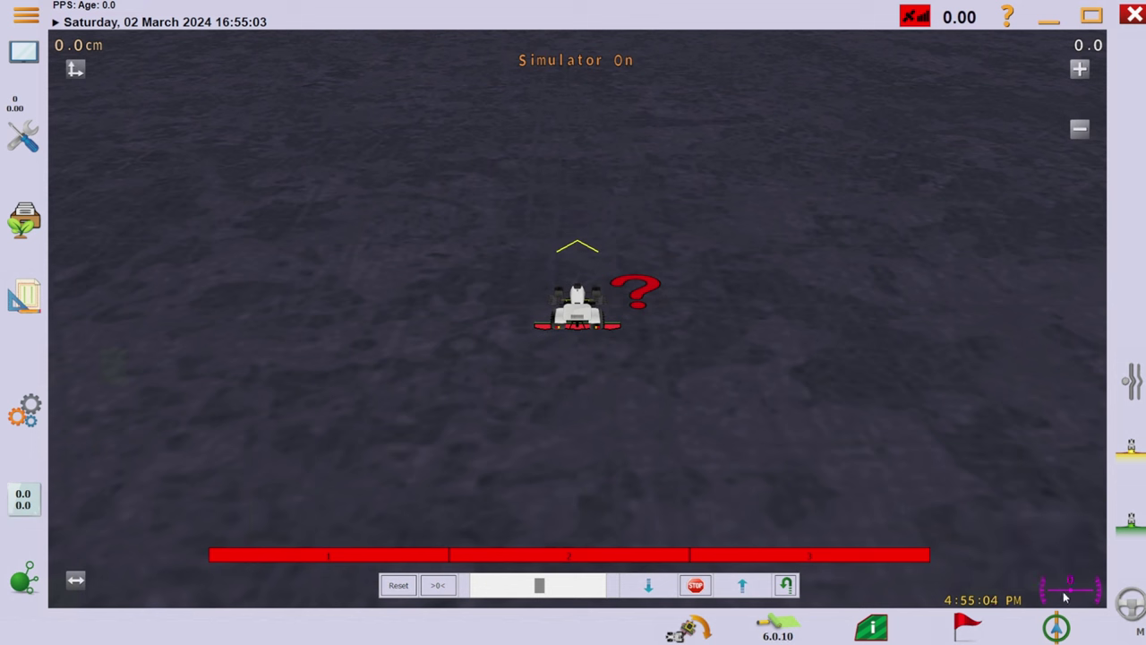
{"action": "left_click", "coordinate": [1057, 627]}
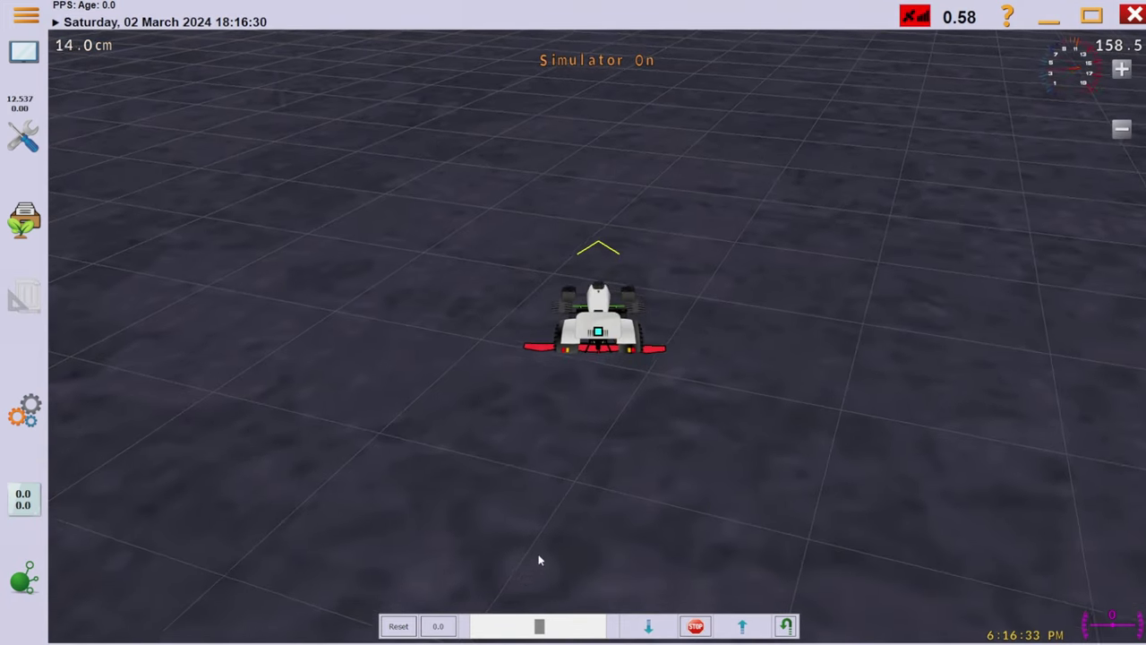
Steer the tractor hard left, then right to 13.1, raise the speed, then lower it to 4.1.
{"action": "key", "text": "Left"}
{"action": "key", "text": "Left"}
{"action": "key", "text": "Left"}
{"action": "key", "text": "Left"}
{"action": "key", "text": "Left"}
{"action": "key", "text": "Left"}
{"action": "key", "text": "Left"}
{"action": "key", "text": "Left"}
{"action": "key", "text": "Left"}
{"action": "key", "text": "Left"}
{"action": "key", "text": "Left"}
{"action": "key", "text": "Left"}
{"action": "key", "text": "Left"}
{"action": "key", "text": "Left"}
{"action": "key", "text": "Left"}
{"action": "key", "text": "Left"}
{"action": "key", "text": "Left"}
{"action": "key", "text": "Left"}
{"action": "key", "text": "Left"}
{"action": "key", "text": "Left"}
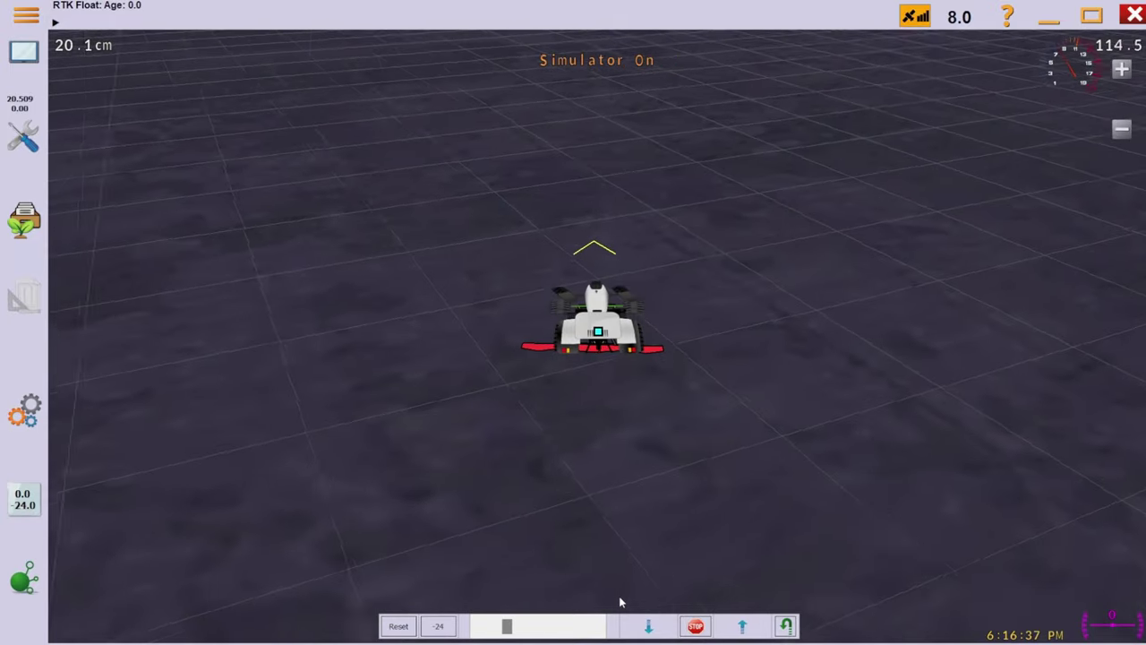
{"action": "left_click", "coordinate": [520, 633]}
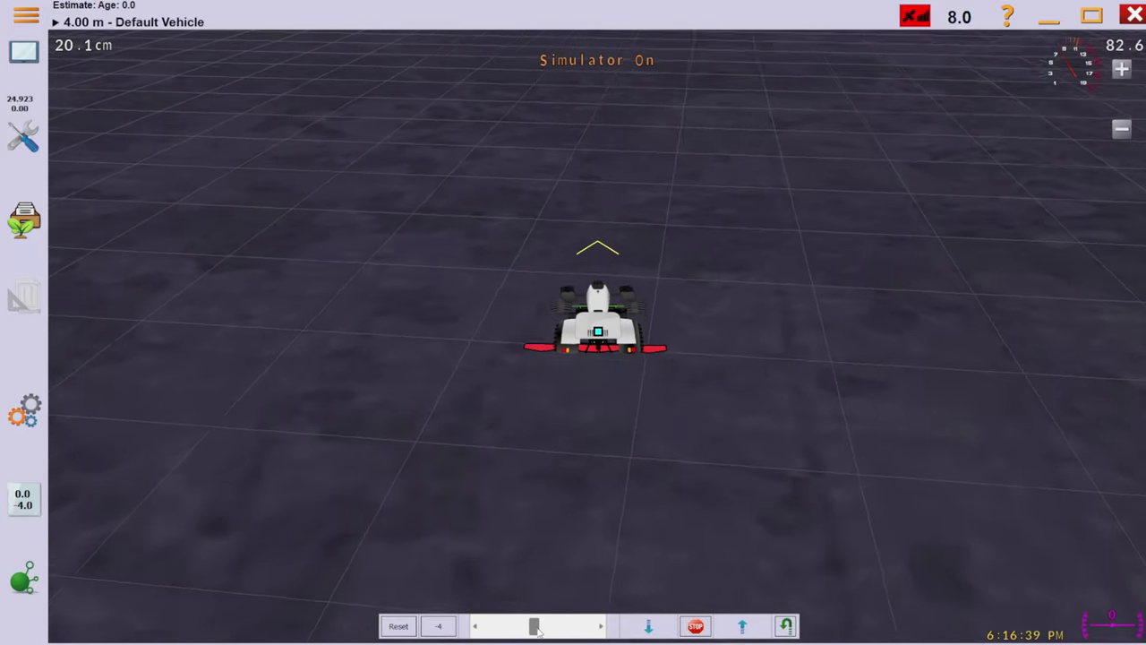
{"action": "left_click", "coordinate": [548, 630]}
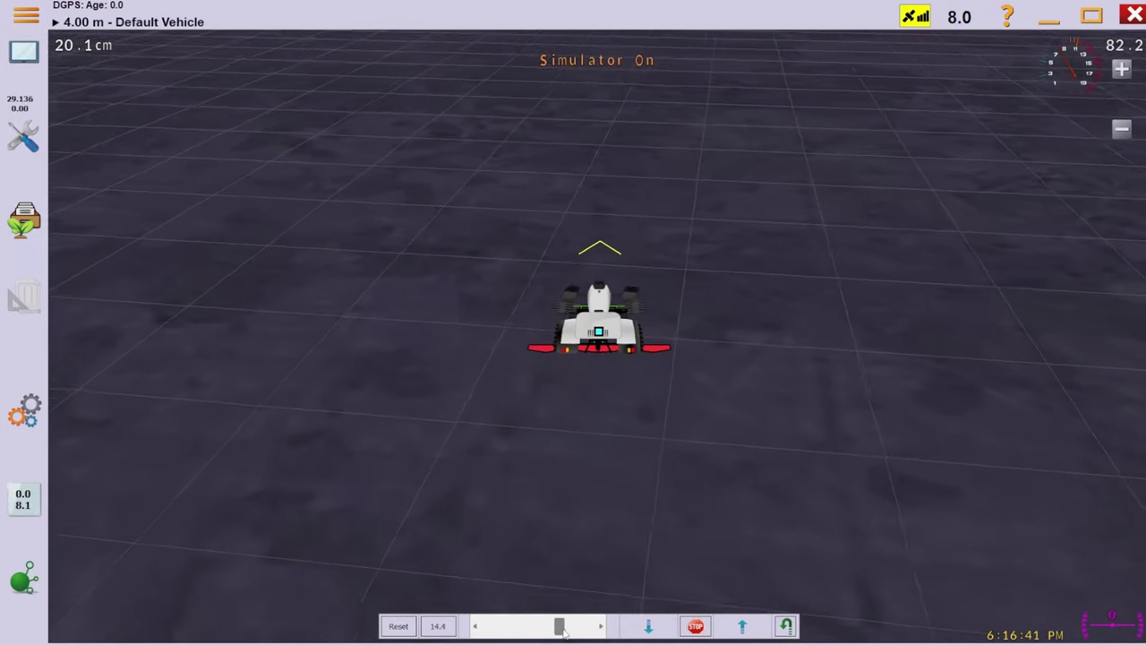
{"action": "mouse_move", "coordinate": [547, 630]}
{"action": "left_mouse_down"}
{"action": "mouse_move", "coordinate": [558, 632]}
{"action": "mouse_move", "coordinate": [509, 630]}
{"action": "mouse_move", "coordinate": [567, 634]}
{"action": "left_mouse_up"}
{"action": "left_click", "coordinate": [743, 626]}
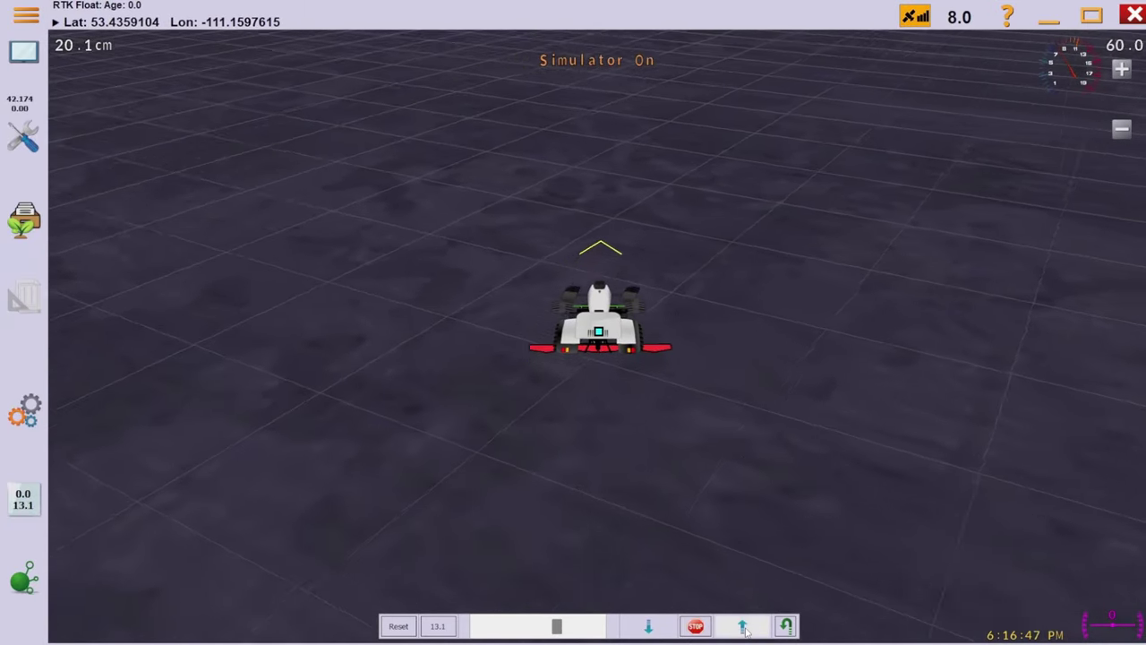
{"action": "left_click", "coordinate": [650, 629]}
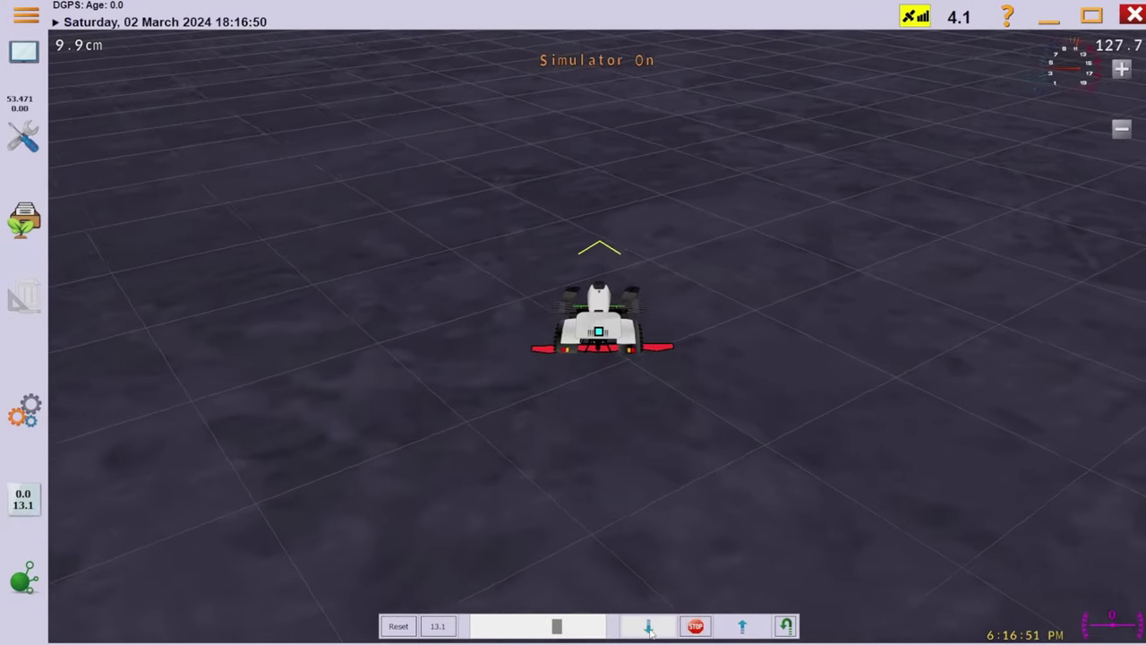